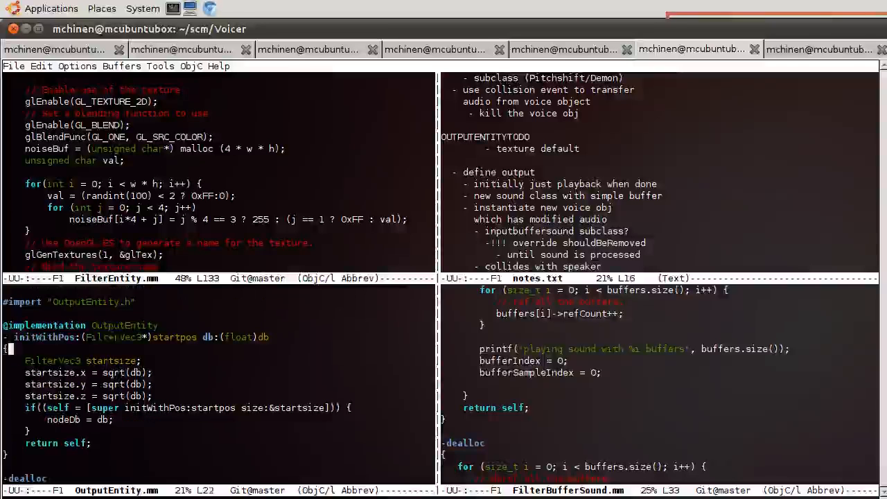
# Step: Rename refCount to ref_count in the dealloc loop of OutputEntity.mm
pyautogui.hotkey('ctrl', 'v')
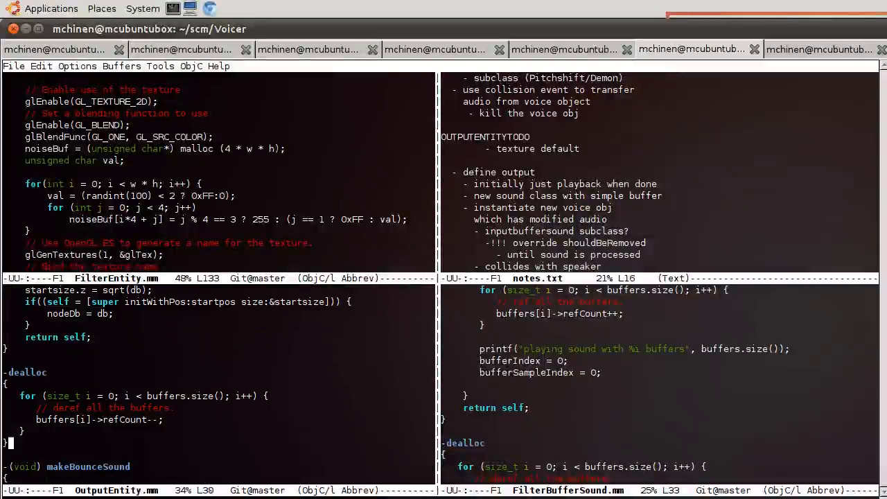
pyautogui.hotkey('ctrl', 'p')
pyautogui.hotkey('ctrl', 'p')
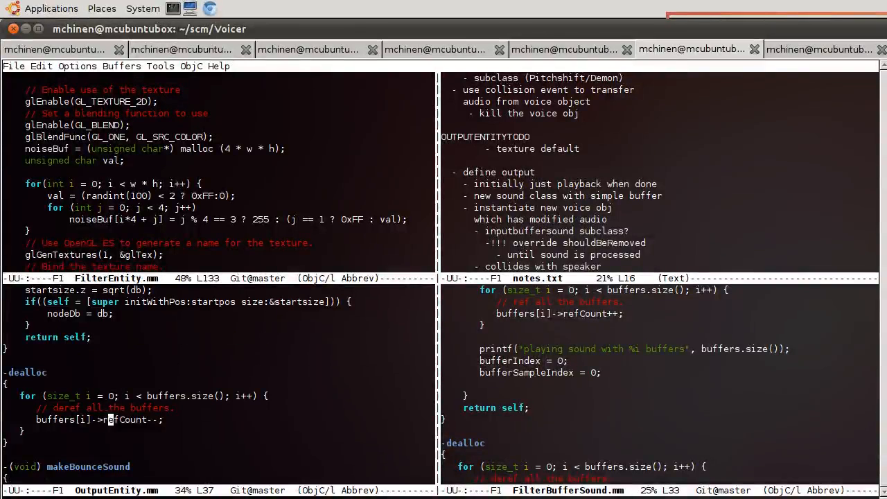
pyautogui.hotkey('ctrl', 'f')
pyautogui.hotkey('ctrl', 'f')
pyautogui.hotkey('ctrl', 'd')
pyautogui.write('_c')
# Step: Look over makeBounceSound, the initializer's startsize lines and the InputBufferSound allocation
pyautogui.hotkey('ctrl', 'n')
pyautogui.hotkey('ctrl', 'n')
pyautogui.hotkey('ctrl', 'n')
pyautogui.hotkey('ctrl', 'n')
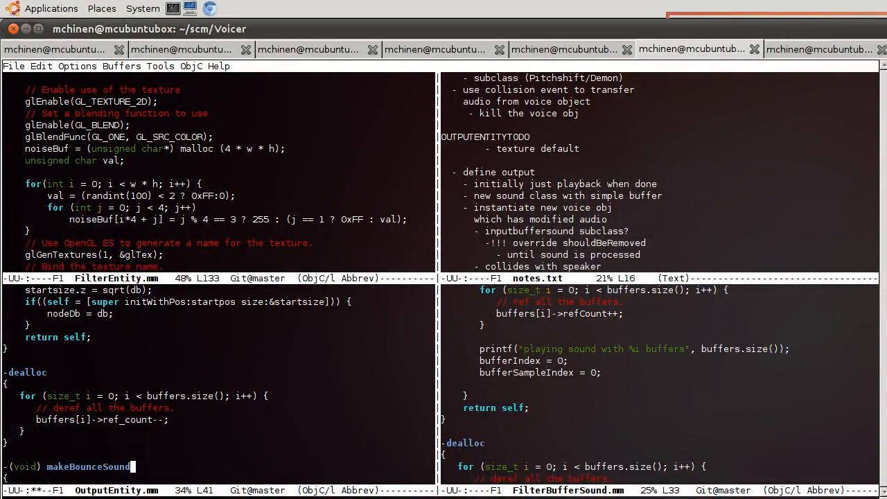
pyautogui.press('pageup')
pyautogui.hotkey('ctrl', 'p')
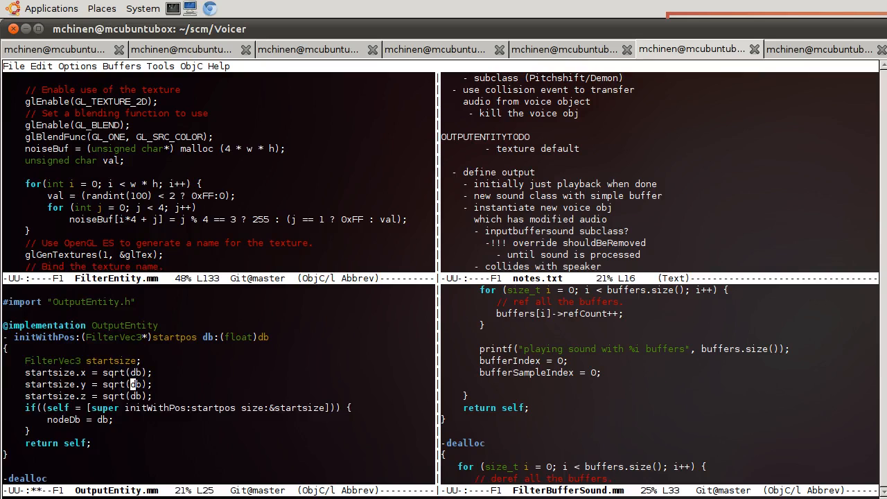
pyautogui.press('pagedown')
pyautogui.hotkey('ctrl', 'n')
pyautogui.hotkey('ctrl', 'n')
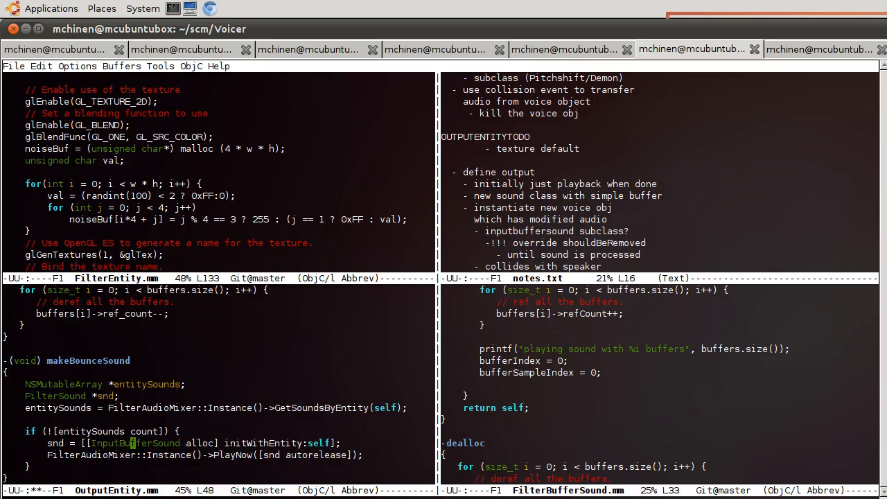
# Step: Search for buffer and change input_buffer to filter_buffer in addBuffers, then save
pyautogui.press('Down')
pyautogui.press('Down')
pyautogui.press('Down')
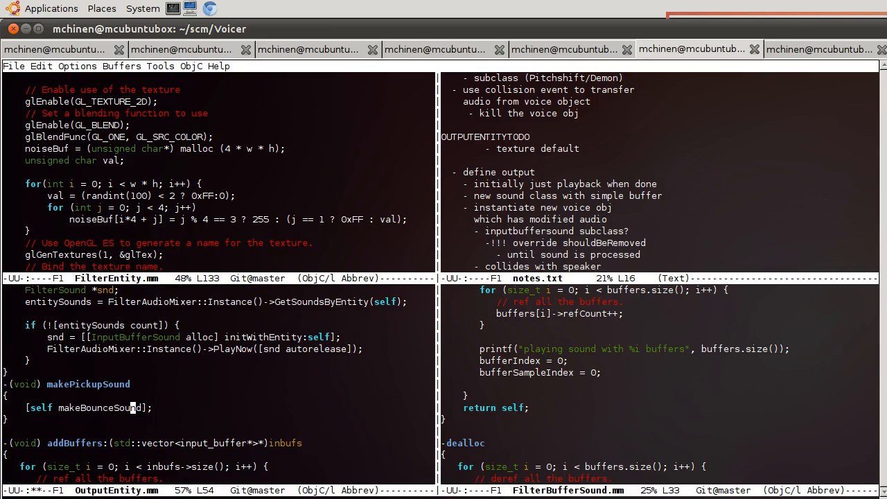
pyautogui.hotkey('ctrl', 'r')
pyautogui.write('}')
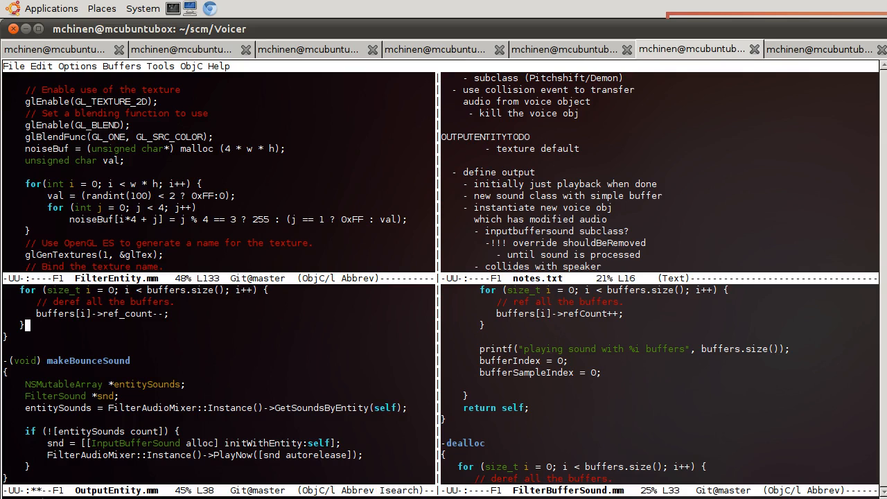
pyautogui.hotkey('ctrl', 's')
pyautogui.write('buffer')
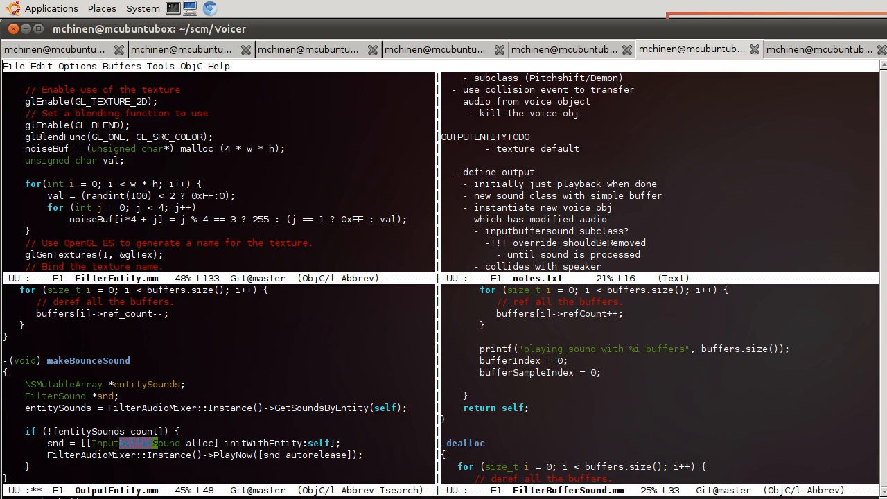
pyautogui.hotkey('ctrl', 's')
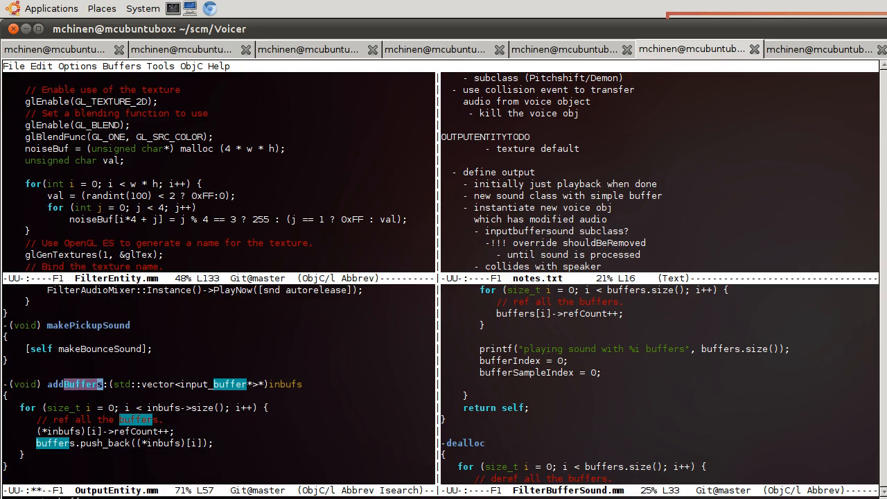
pyautogui.hotkey('ctrl', 's')
pyautogui.press('Return')
pyautogui.press('Left')
pyautogui.press('Left')
pyautogui.press('Left')
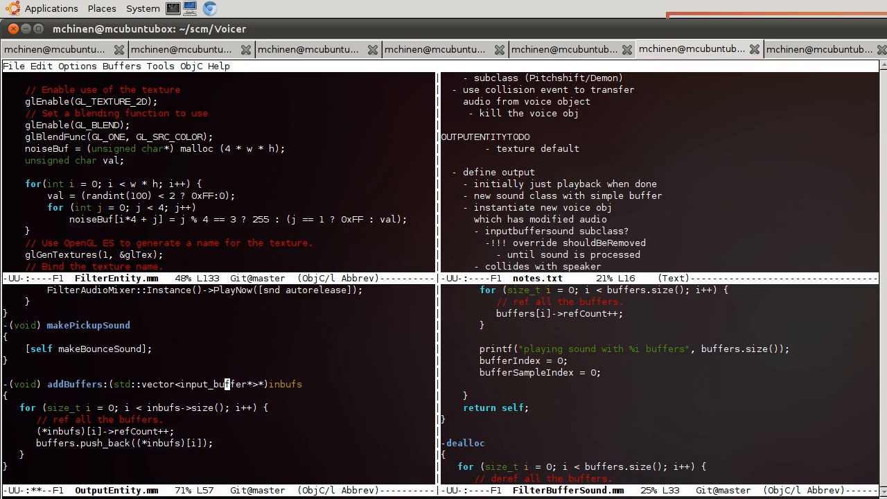
pyautogui.press('BackSpace')
pyautogui.press('BackSpace')
pyautogui.press('BackSpace')
pyautogui.write('filter')
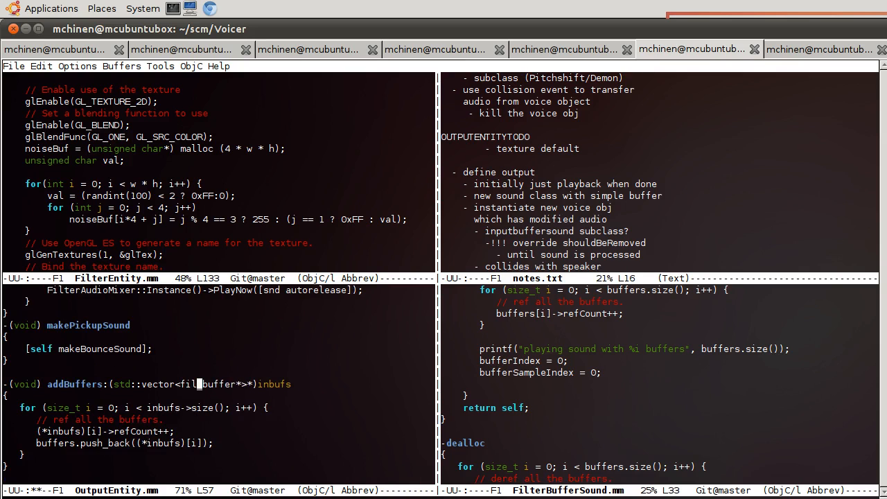
pyautogui.hotkey('ctrl', 'x')
pyautogui.hotkey('ctrl', 's')
# Step: Rename refCount++ to ref_count++ on the inbufs line and save OutputEntity.mm
pyautogui.press('Down')
pyautogui.press('Down')
pyautogui.press('Down')
pyautogui.press('Down')
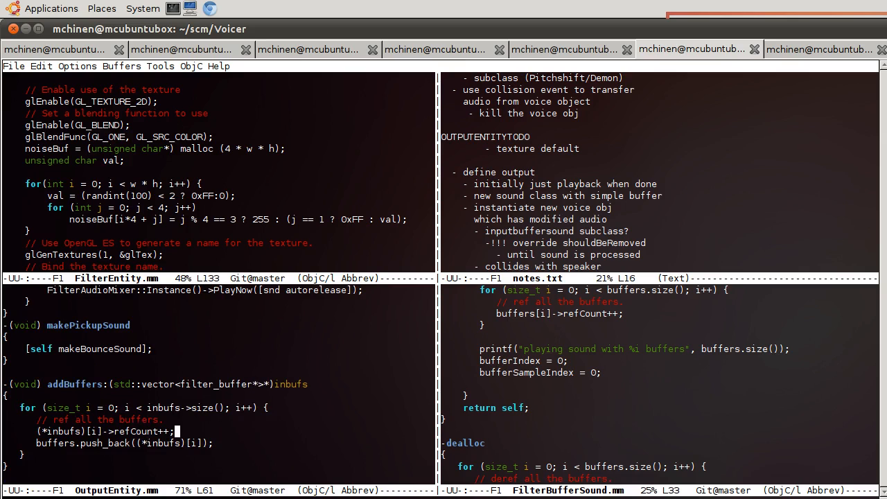
pyautogui.hotkey('alt', 'b')
pyautogui.press('Right')
pyautogui.press('Right')
pyautogui.press('Right')
pyautogui.hotkey('ctrl', 'd')
pyautogui.write('c')
pyautogui.press('BackSpace')
pyautogui.write('f_')
pyautogui.press('Down')
pyautogui.hotkey('alt', 'f')
pyautogui.hotkey('alt', 'f')
pyautogui.hotkey('alt', 'b')
pyautogui.hotkey('alt', 'b')
pyautogui.hotkey('alt', 'b')
pyautogui.press('Up')
pyautogui.press('Up')
pyautogui.press('Up')
pyautogui.press('Up')
pyautogui.press('Up')
pyautogui.hotkey('ctrl', 'x')
pyautogui.hotkey('ctrl', 's')
# Step: Change input_buffer to filter_buffer in getBuffers, save, and wrap the search to the top
pyautogui.hotkey('ctrl', 's')
pyautogui.write('buffer')
pyautogui.hotkey('ctrl', 's')
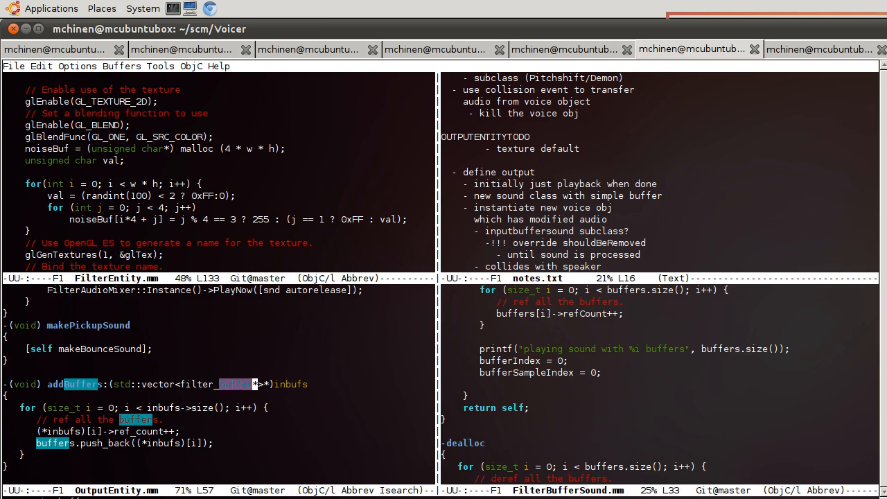
pyautogui.hotkey('ctrl', 's')
pyautogui.hotkey('ctrl', 's')
pyautogui.hotkey('ctrl', 's')
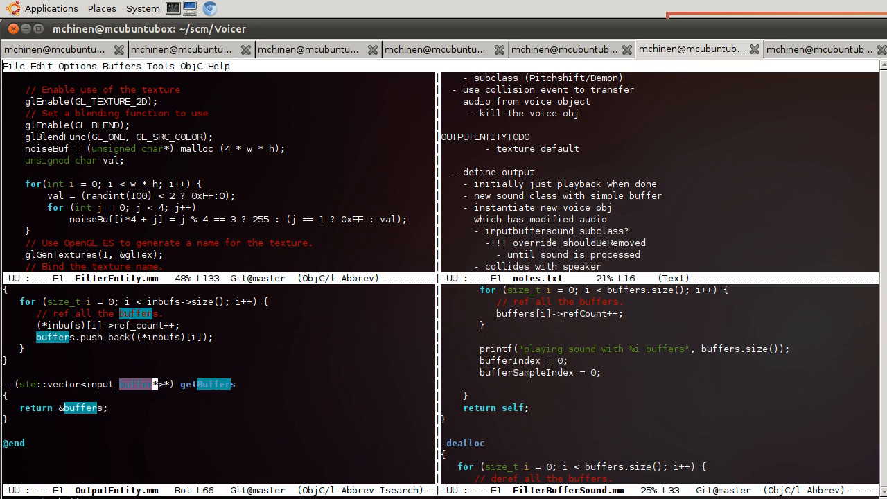
pyautogui.press('Left')
pyautogui.press('Left')
pyautogui.press('Left')
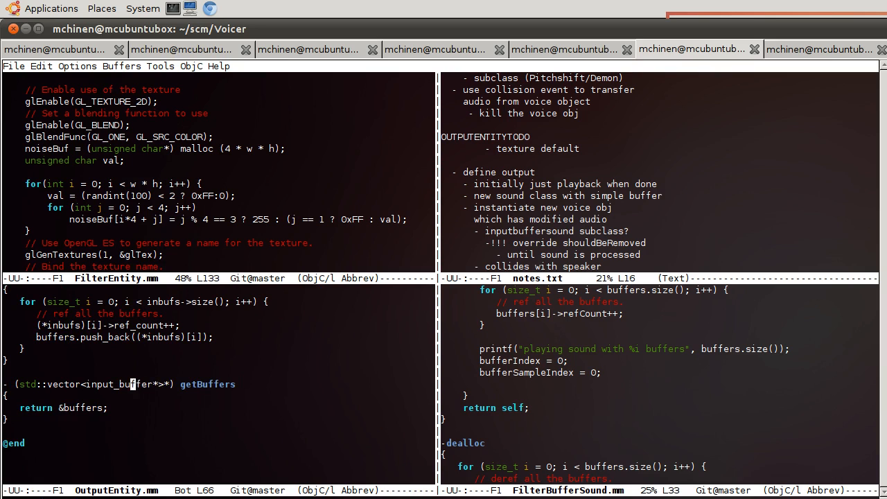
pyautogui.press('Left')
pyautogui.press('Left')
pyautogui.press('Left')
pyautogui.press('BackSpace')
pyautogui.press('BackSpace')
pyautogui.press('BackSpace')
pyautogui.press('BackSpace')
pyautogui.press('BackSpace')
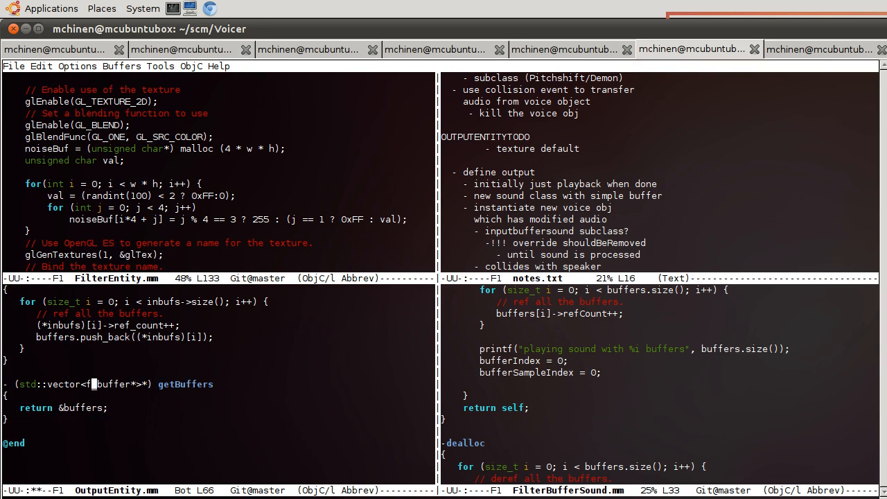
pyautogui.write('filter')
pyautogui.hotkey('ctrl', 'x')
pyautogui.hotkey('ctrl', 's')
pyautogui.hotkey('ctrl', 's')
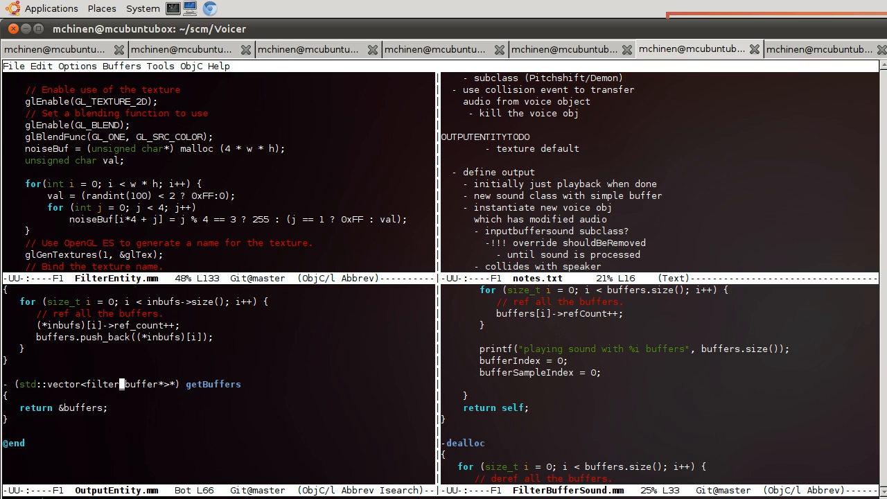
pyautogui.write('buffer')
pyautogui.hotkey('ctrl', 's')
pyautogui.hotkey('ctrl', 's')
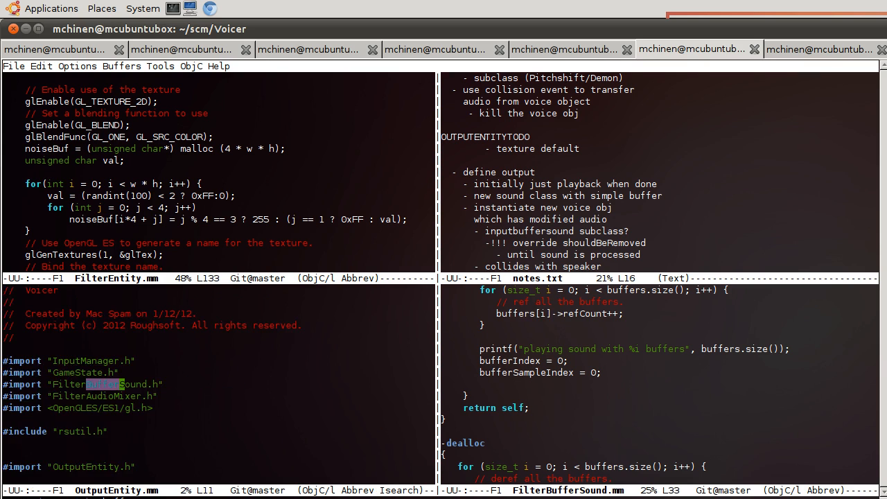
# Step: Step through the remaining buffer matches in dealloc and addBuffers and end the search
pyautogui.hotkey('ctrl', 's')
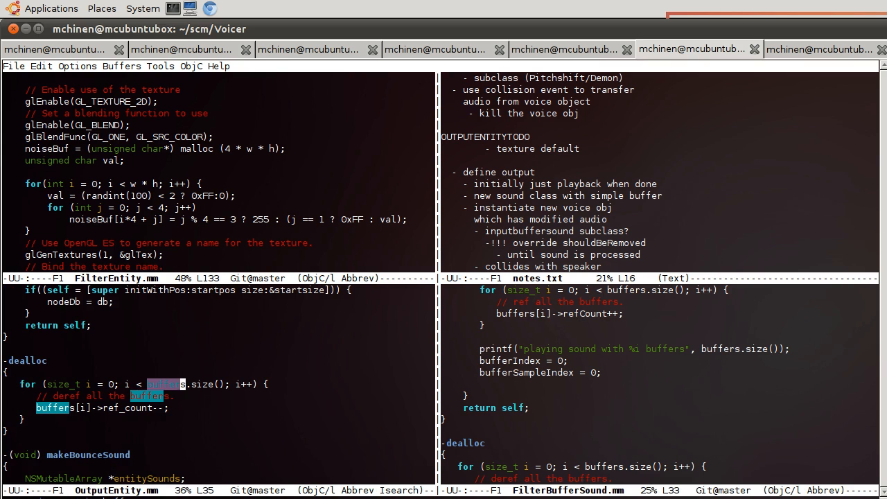
pyautogui.hotkey('ctrl', 's')
pyautogui.hotkey('ctrl', 's')
pyautogui.hotkey('ctrl', 's')
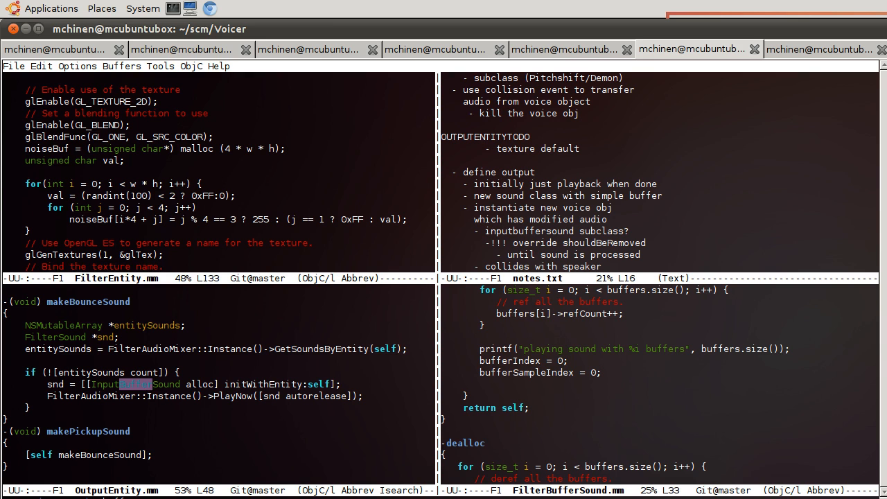
pyautogui.hotkey('ctrl', 's')
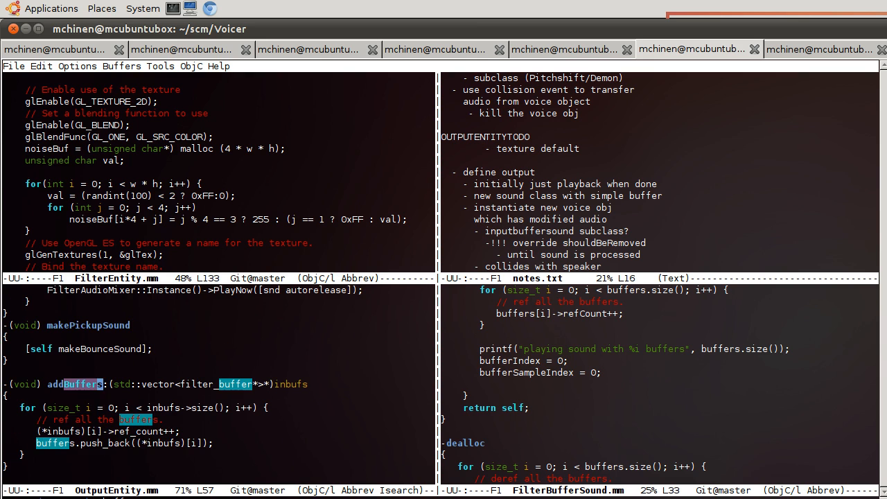
pyautogui.press('Return')
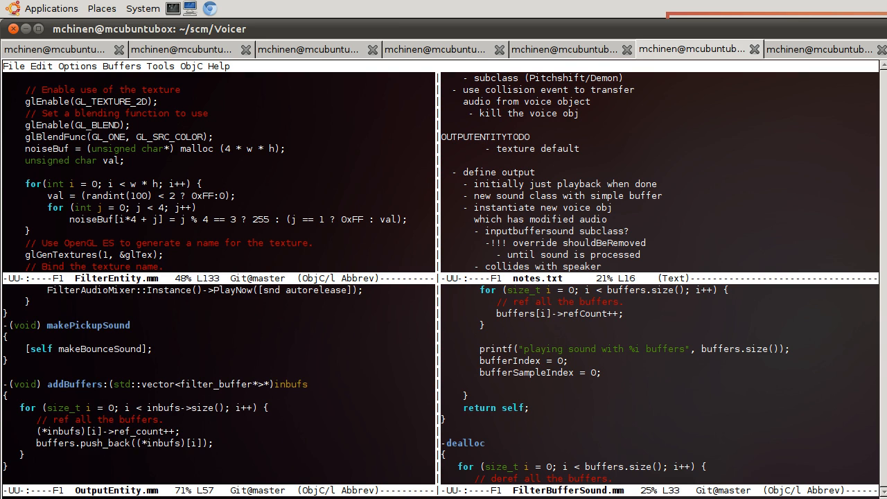
# Step: Cycle Emacs windows, then Alt-Tab over to the remote desktop running Xcode
pyautogui.hotkey('ctrl', 'x')
pyautogui.press('o')
pyautogui.hotkey('ctrl', 'x')
pyautogui.press('o')
pyautogui.hotkey('alt', 'Tab')
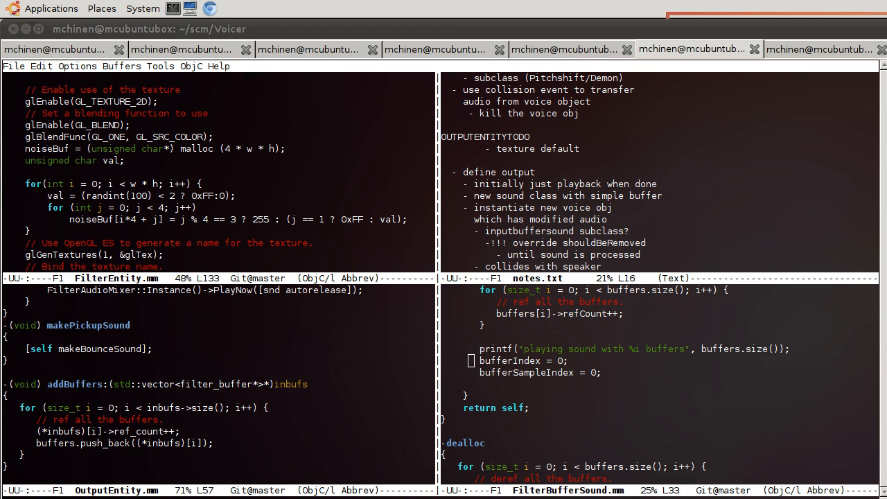
pyautogui.hotkey('alt', 'Tab')
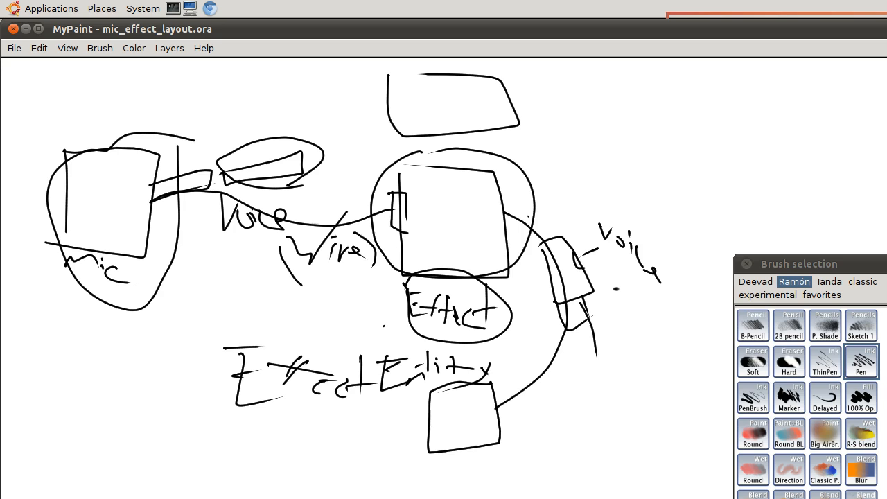
pyautogui.hotkey('alt', 'Tab')
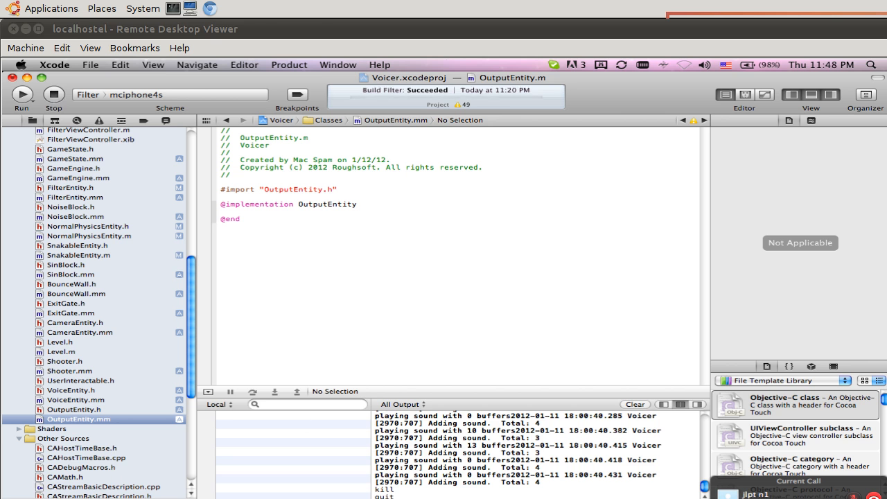
# Step: Build the Voicer project and expand the newest failed build log's FilterEntity.mm compile errors
pyautogui.press('super+b')
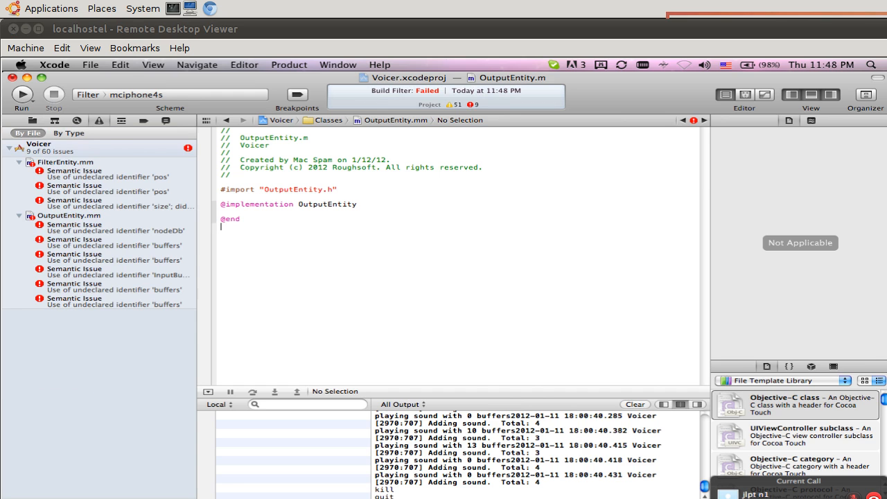
pyautogui.click(165, 121)
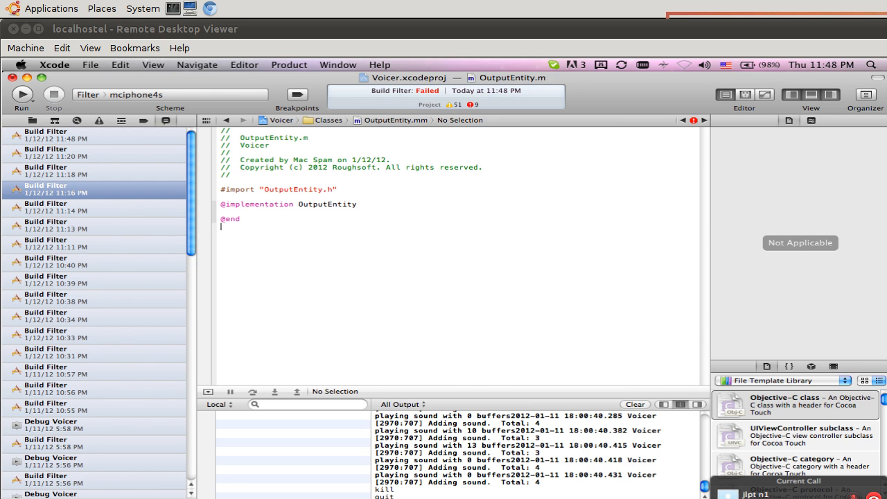
pyautogui.click(56, 134)
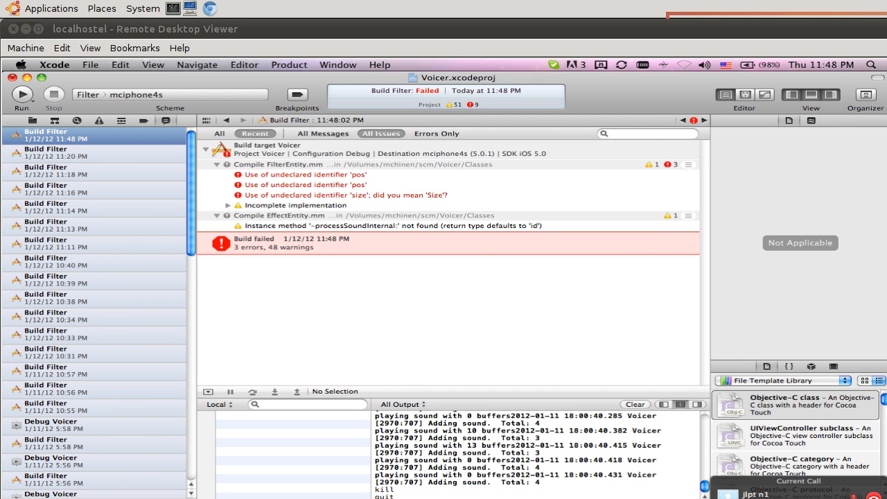
pyautogui.click(688, 165)
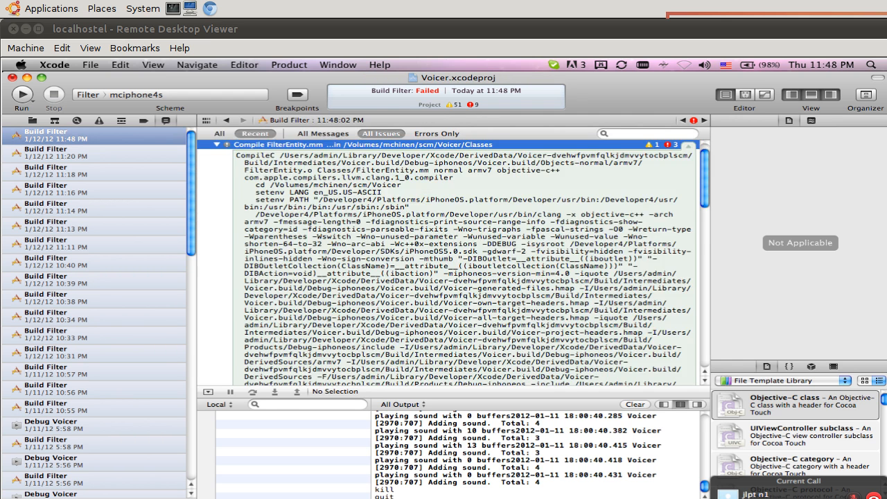
pyautogui.scroll(-5, 464, 264)
pyautogui.scroll(-3, 465, 264)
pyautogui.scroll(3, 465, 264)
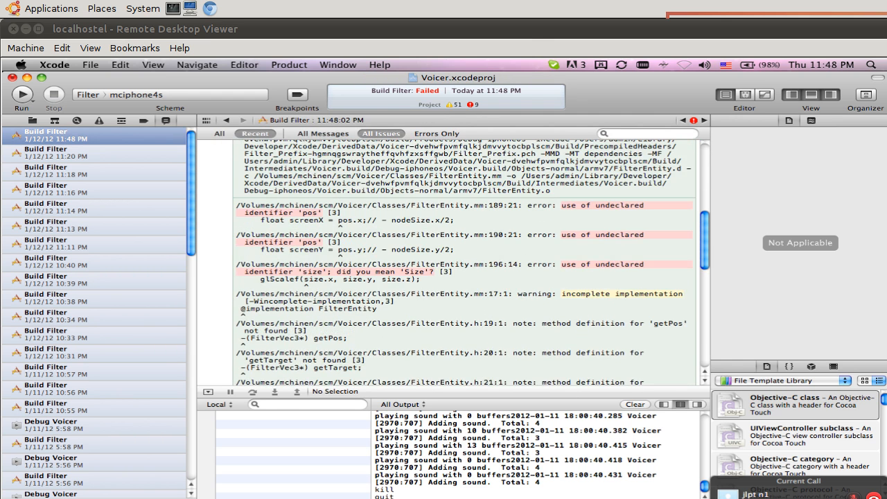
# Step: Alt-Tab back through MyPaint to the Emacs code editor
pyautogui.hotkey('alt', 'Tab')
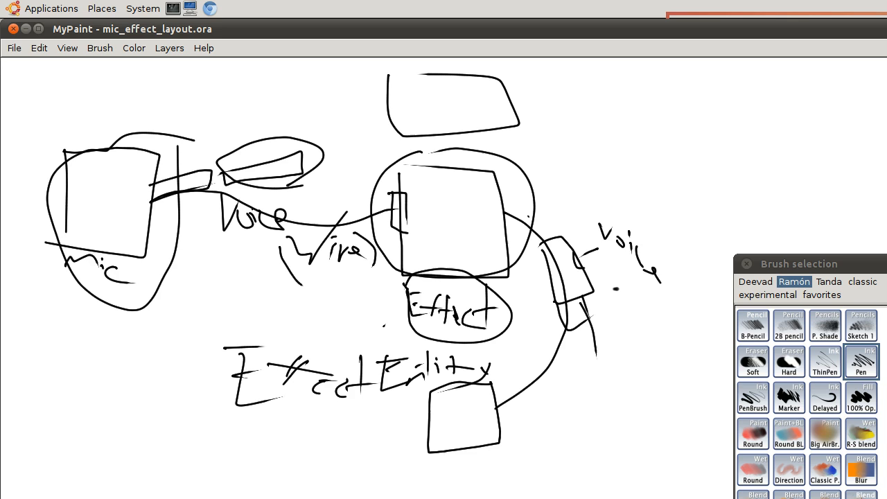
pyautogui.hotkey('alt', 'Tab')
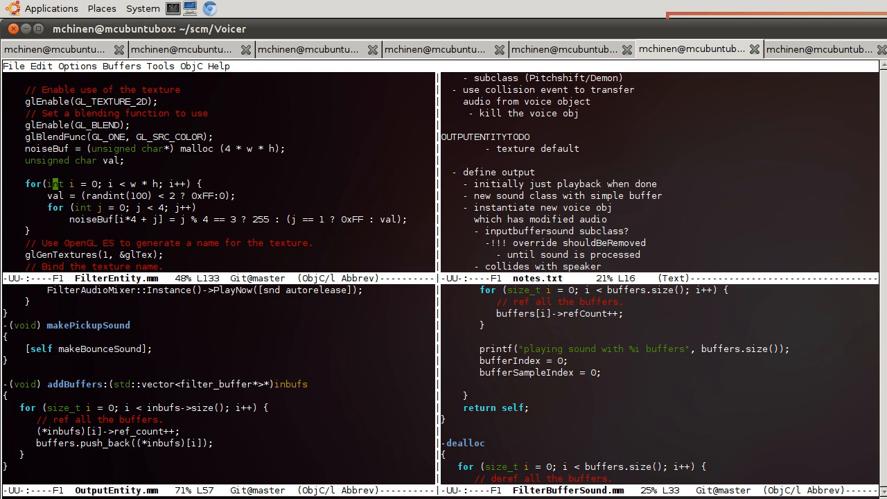
# Step: Go to line 189 of FilterEntity.mm via goto-line and review the surrounding code
pyautogui.hotkey('alt', 'x')
pyautogui.write('goto-')
pyautogui.press('Tab')
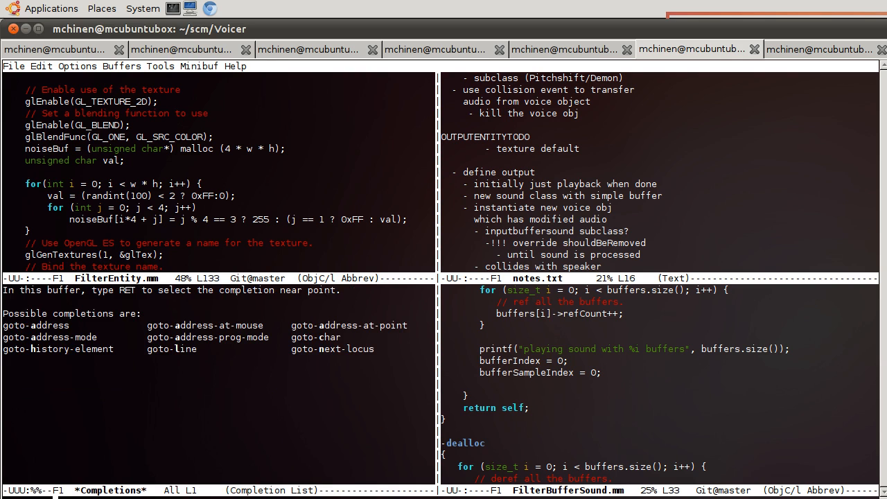
pyautogui.write('l')
pyautogui.press('Tab')
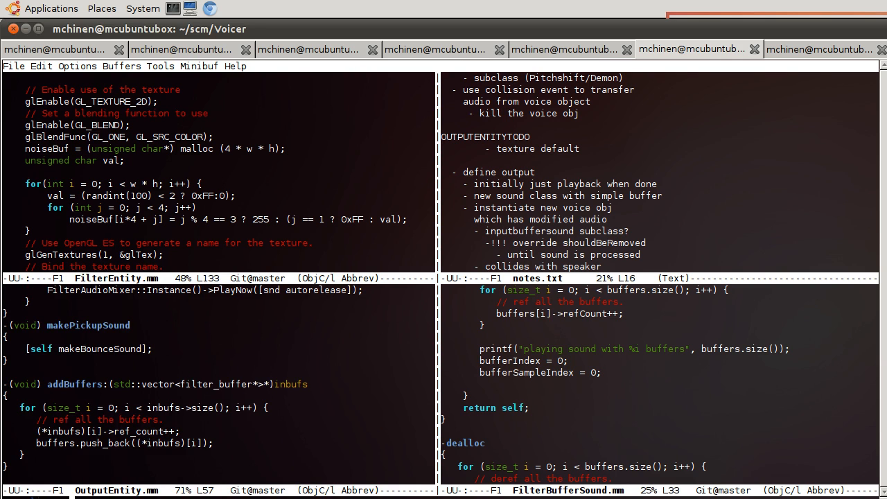
pyautogui.write('189')
pyautogui.press('Return')
pyautogui.press('Up')
pyautogui.press('Up')
pyautogui.press('Up')
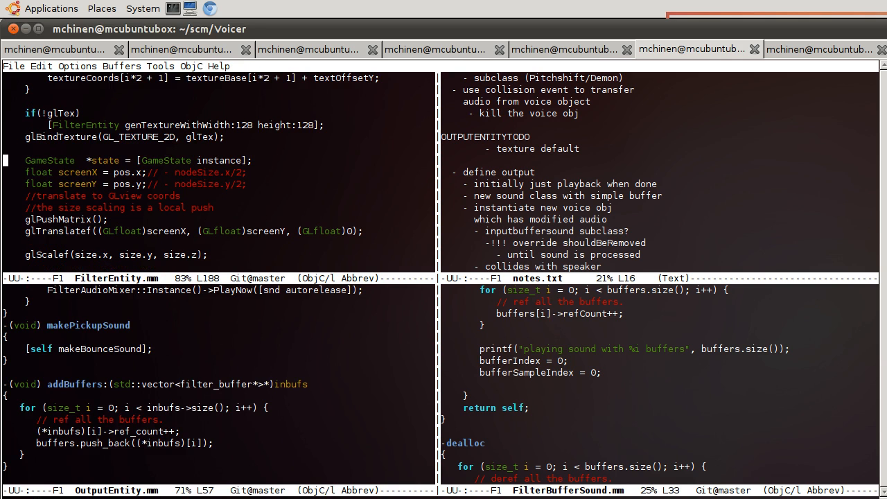
pyautogui.press('Down')
pyautogui.press('Down')
pyautogui.press('Down')
# Step: Move up to the start of the drawSelf method
pyautogui.press('Up')
pyautogui.press('Up')
pyautogui.press('Up')
pyautogui.press('Up')
pyautogui.press('Up')
pyautogui.press('Up')
pyautogui.press('Up')
pyautogui.press('Up')
pyautogui.press('Up')
pyautogui.press('Up')
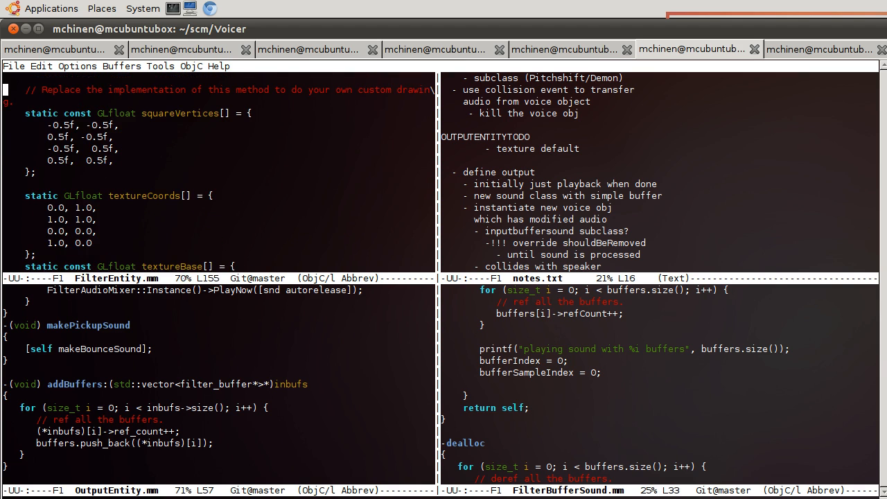
pyautogui.press('Up')
pyautogui.press('Up')
pyautogui.press('Up')
pyautogui.press('Up')
pyautogui.press('Up')
pyautogui.press('Up')
pyautogui.press('Up')
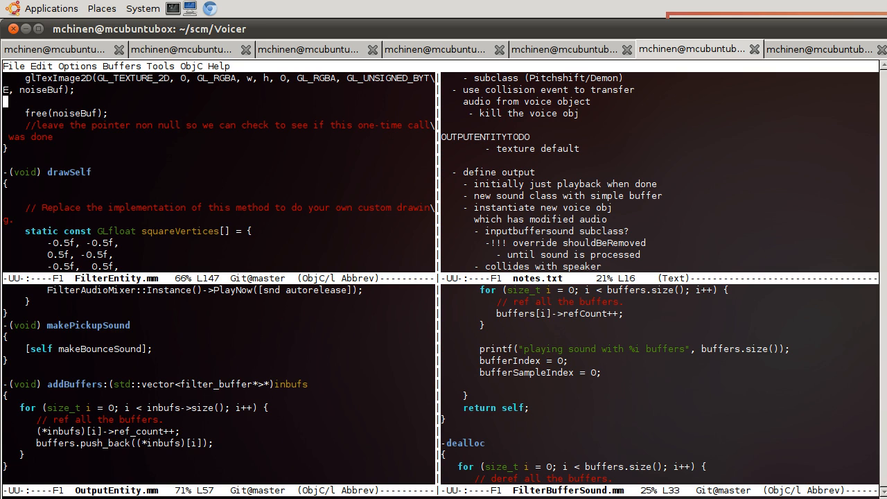
pyautogui.press('Down')
pyautogui.press('Down')
pyautogui.press('Down')
pyautogui.press('Down')
pyautogui.press('Down')
pyautogui.hotkey('ctrl', 'space')
pyautogui.hotkey('alt', 'shift', '>')
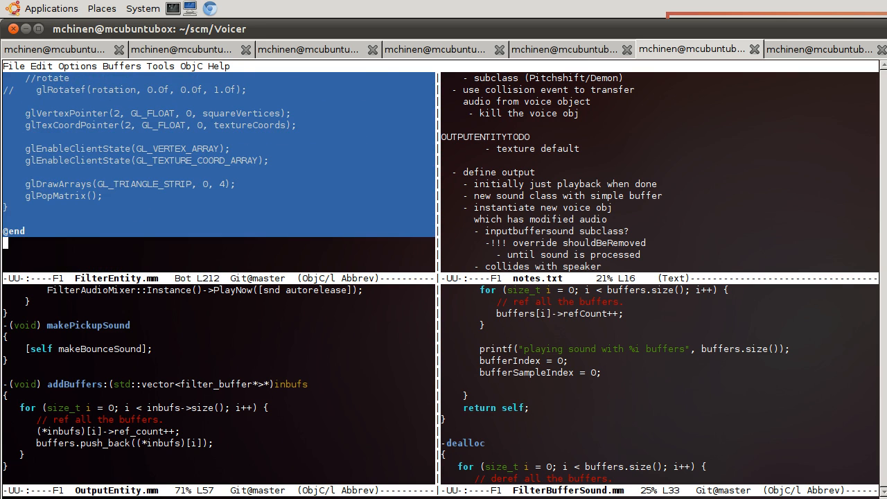
pyautogui.press('Up')
pyautogui.press('Up')
pyautogui.hotkey('ctrl', 'w')
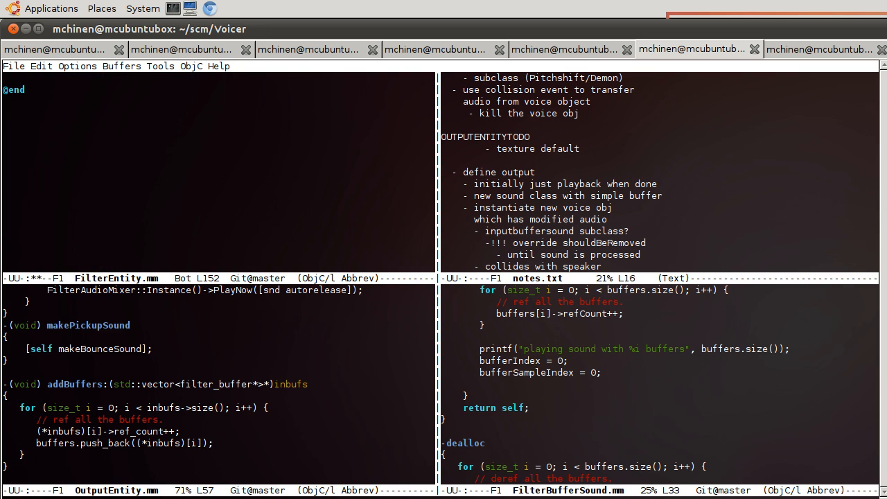
pyautogui.hotkey('ctrl', 'x')
pyautogui.hotkey('ctrl', 's')
pyautogui.hotkey('ctrl', 'l')
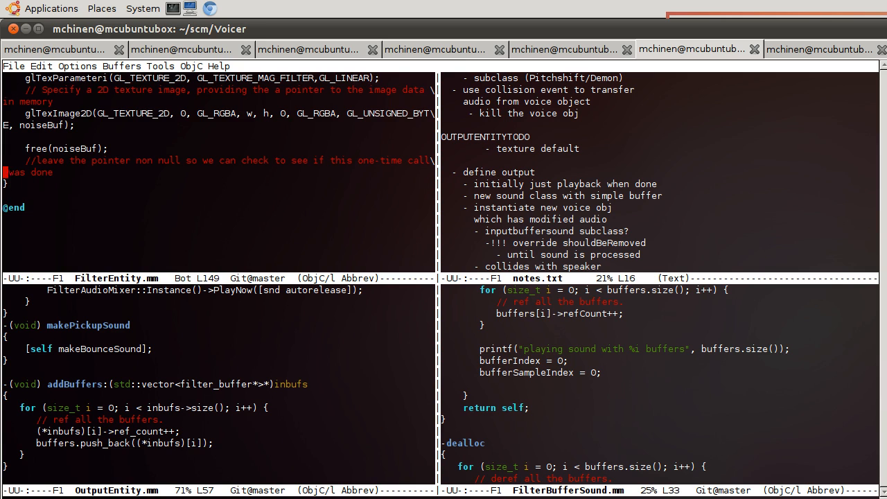
pyautogui.press('Up')
pyautogui.press('Up')
pyautogui.press('Down')
pyautogui.press('Down')
# Step: Start opening NormalPhysicsEntity.m with file-name completion
pyautogui.hotkey('alt', 'x')
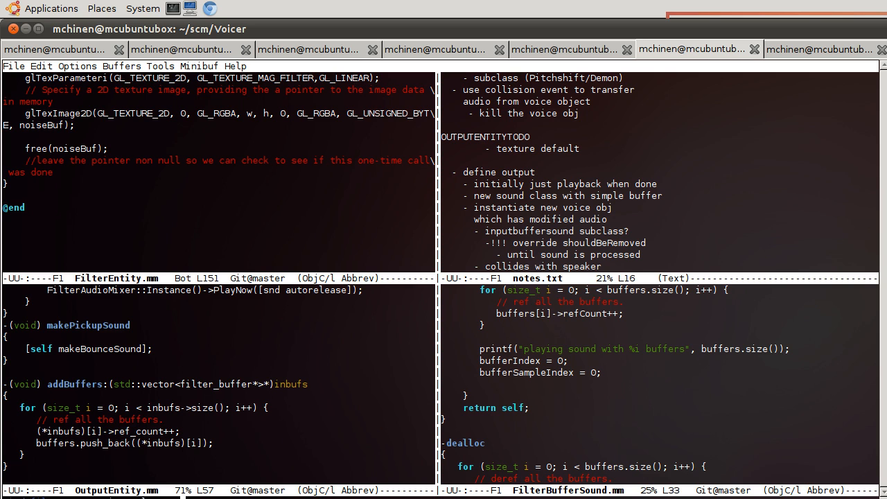
pyautogui.press('Tab')
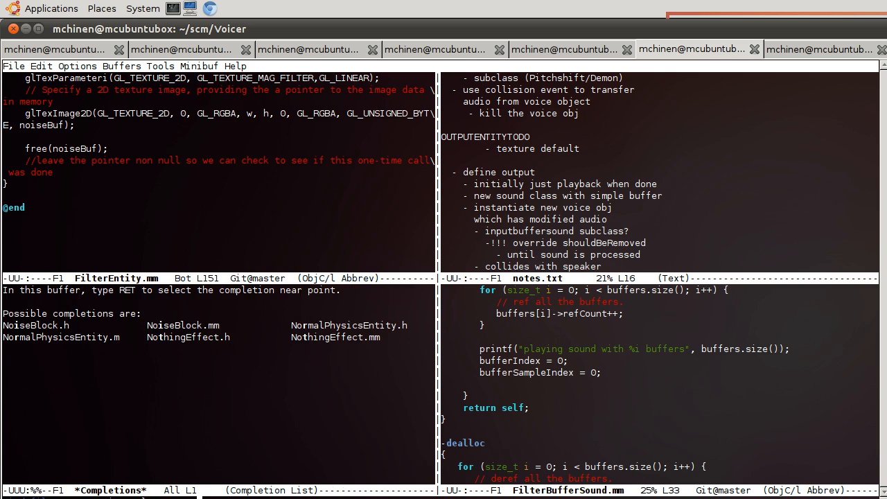
pyautogui.hotkey('ctrl', 'g')
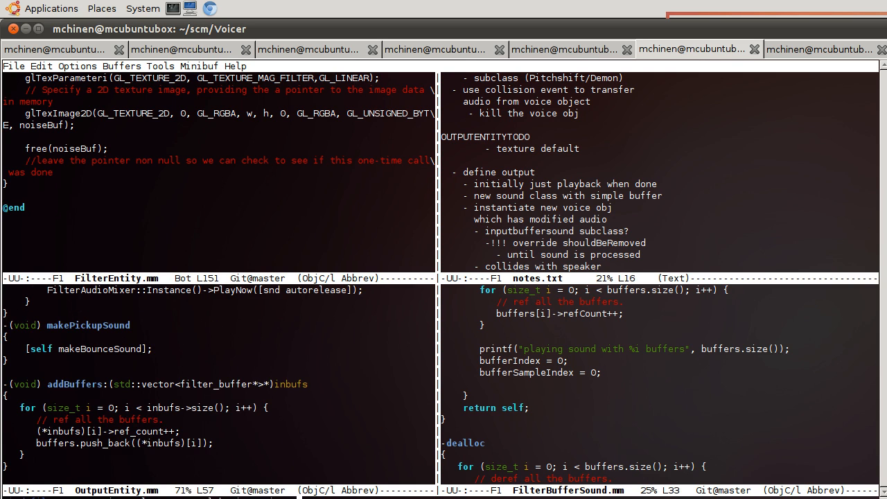
pyautogui.press('Return')
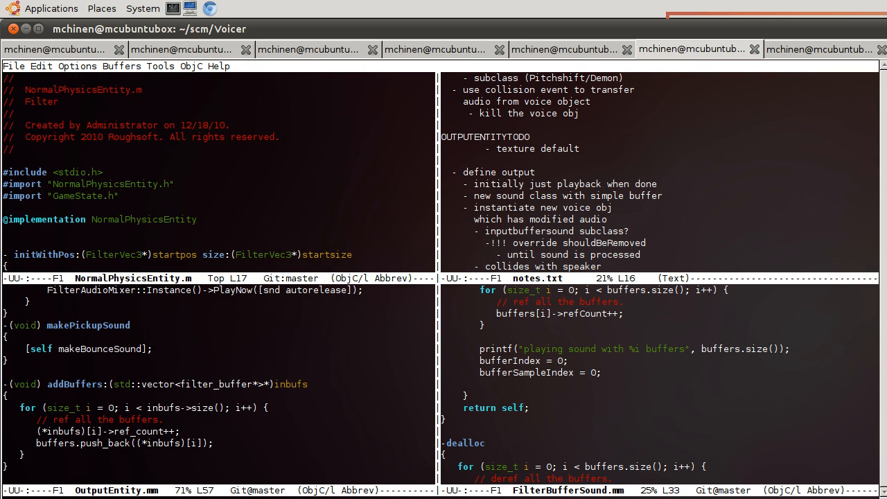
pyautogui.press('pagedown')
pyautogui.press('pagedown')
pyautogui.press('pagedown')
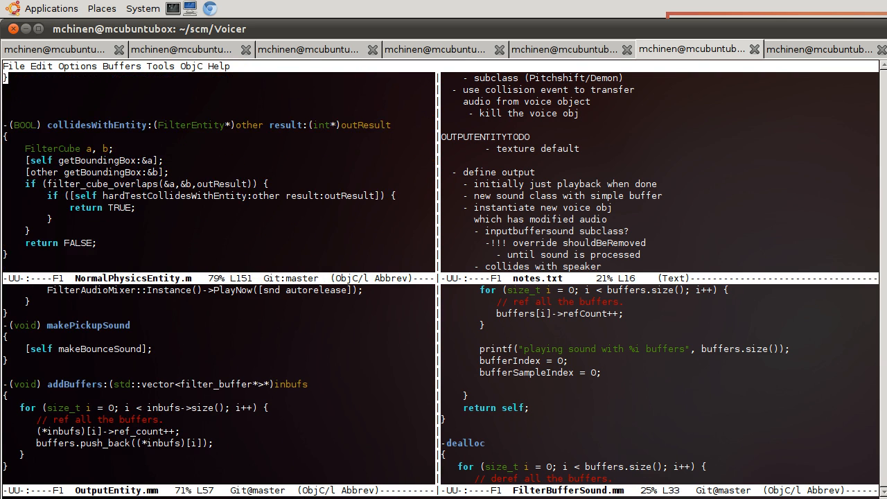
pyautogui.press('pagedown')
pyautogui.hotkey('ctrl', 'l')
pyautogui.press('Down')
pyautogui.press('Down')
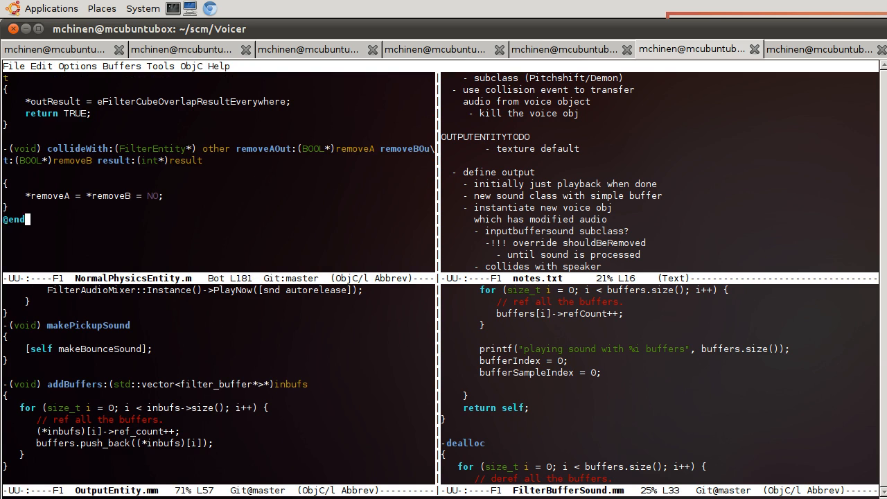
pyautogui.press('Return')
pyautogui.press('Return')
pyautogui.press('Return')
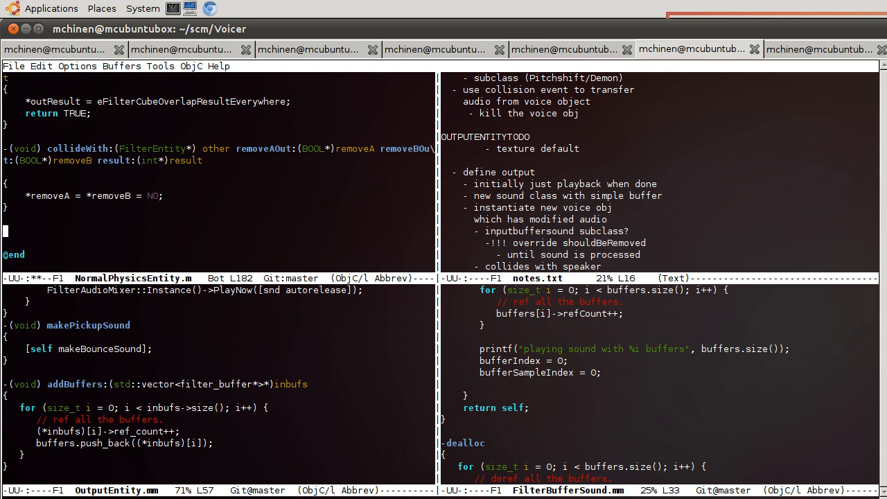
pyautogui.hotkey('ctrl', 'y')
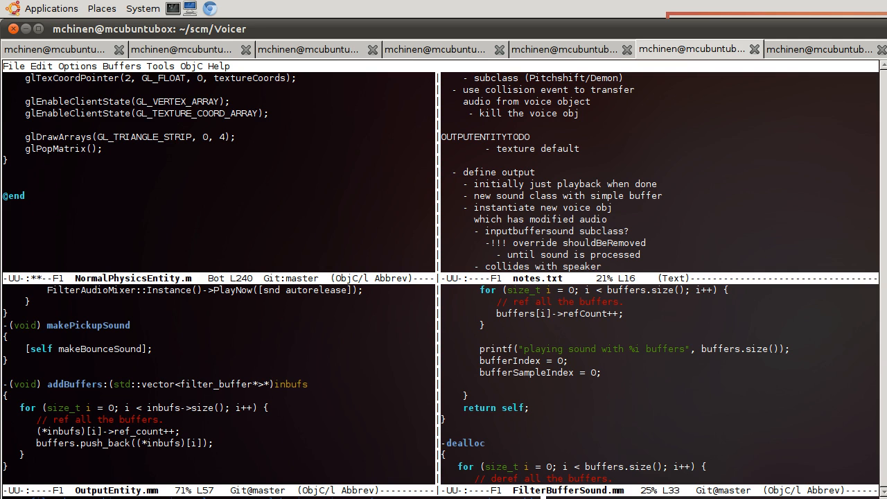
pyautogui.press('Up')
pyautogui.press('Up')
pyautogui.hotkey('ctrl', 'x')
pyautogui.hotkey('ctrl', 's')
pyautogui.press('Up')
pyautogui.press('Up')
pyautogui.press('Up')
pyautogui.press('Up')
pyautogui.press('Up')
pyautogui.press('Up')
pyautogui.press('Up')
pyautogui.press('Up')
pyautogui.press('Up')
pyautogui.press('Up')
pyautogui.press('Up')
pyautogui.press('Up')
pyautogui.press('Up')
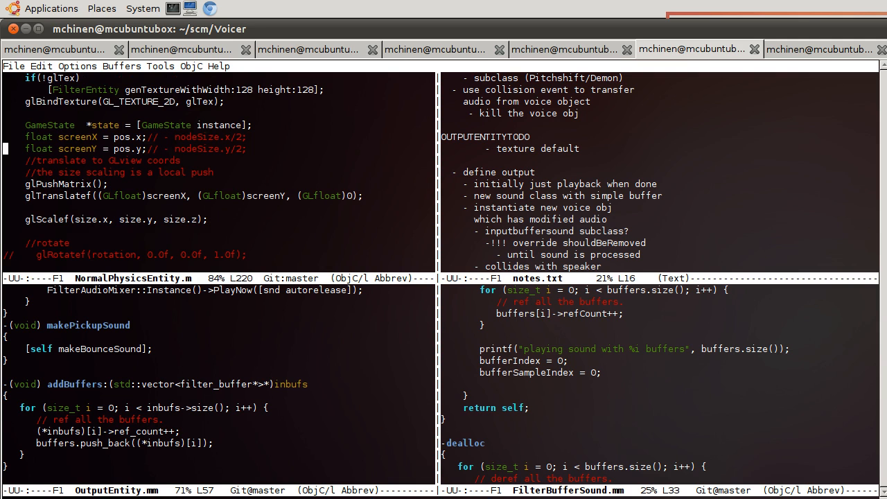
pyautogui.press('Down')
pyautogui.press('Down')
pyautogui.press('Down')
pyautogui.press('Down')
pyautogui.hotkey('alt', 'shift', '>')
pyautogui.press('Up')
pyautogui.press('Up')
pyautogui.press('Return')
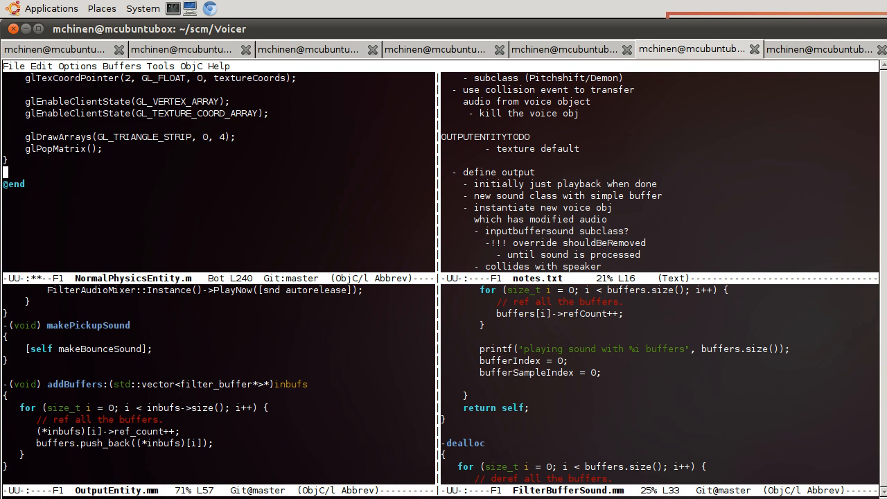
pyautogui.hotkey('ctrl', '_')
pyautogui.press('Up')
pyautogui.press('Up')
pyautogui.press('Up')
pyautogui.press('Up')
pyautogui.press('Up')
pyautogui.press('Up')
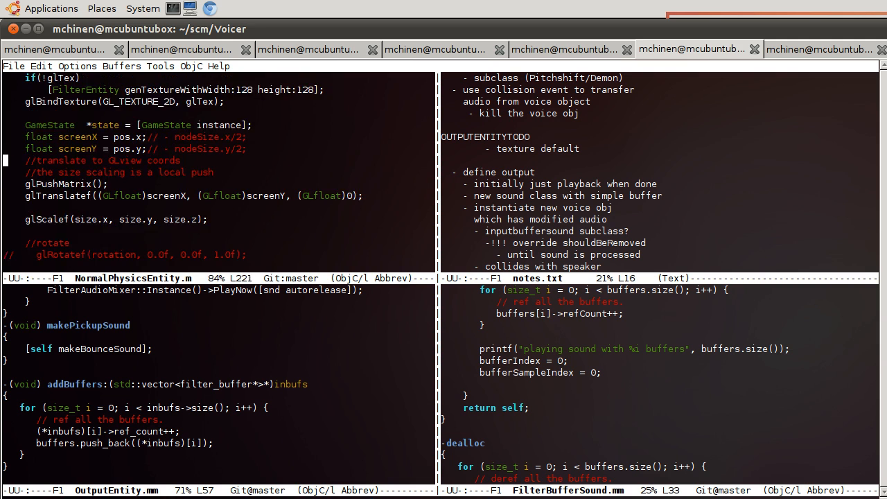
pyautogui.press('Up')
pyautogui.press('Up')
pyautogui.press('Up')
pyautogui.press('Up')
pyautogui.press('Down')
pyautogui.press('Down')
pyautogui.press('Down')
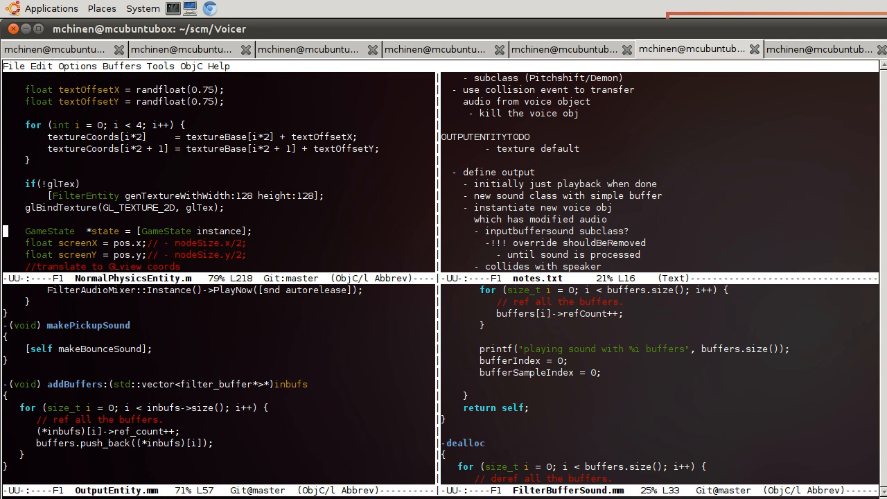
pyautogui.press('Up')
pyautogui.press('Up')
pyautogui.press('Up')
# Step: Copy the FilterEntity class name from the glTex genTextureWithWidth:128 line and move to the if(!glTex) line
pyautogui.press('Right')
pyautogui.hotkey('alt', 'm')
pyautogui.hotkey('ctrl', 'space')
pyautogui.press('Right')
pyautogui.press('Right')
pyautogui.press('Right')
pyautogui.press('Right')
pyautogui.press('Right')
pyautogui.press('Right')
pyautogui.press('Right')
pyautogui.press('Right')
pyautogui.press('Right')
pyautogui.press('Right')
pyautogui.press('Right')
pyautogui.press('Left')
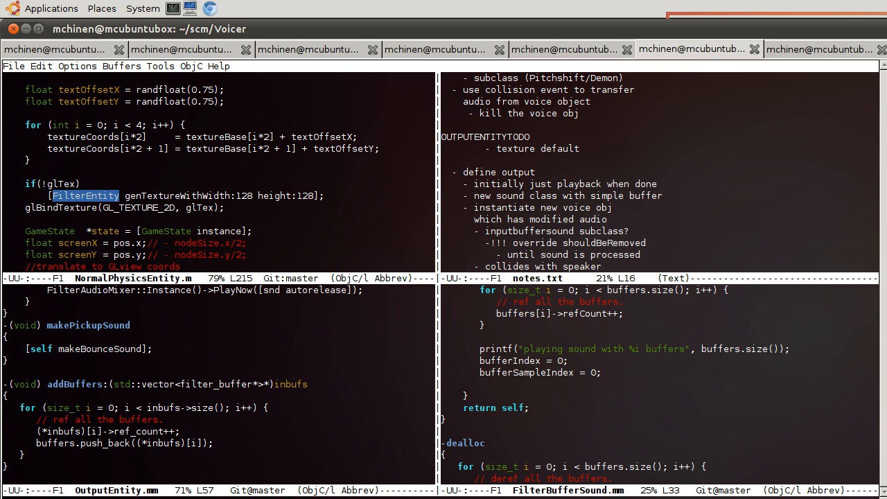
pyautogui.hotkey('alt', 'w')
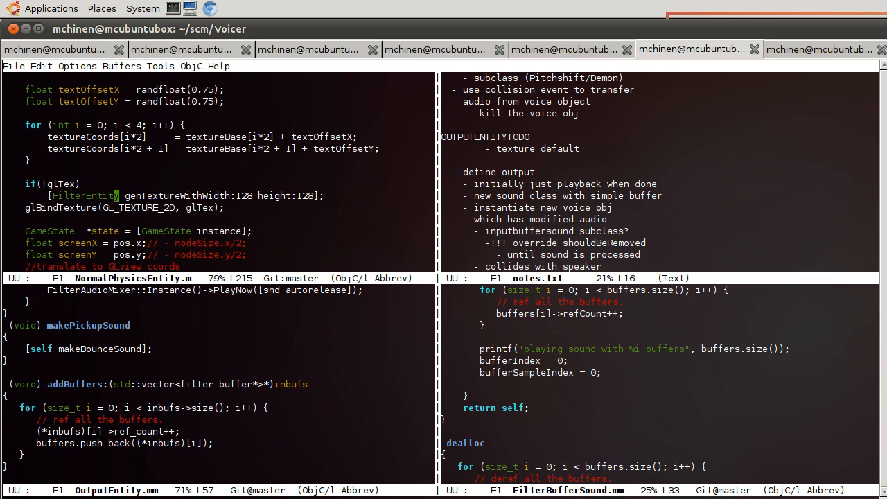
pyautogui.press('Left')
pyautogui.press('Left')
pyautogui.press('Up')
# Step: Alt-Tab from Emacs to the remote Xcode window showing the failed build's 8 errors
pyautogui.hotkey('alt', 'Tab')
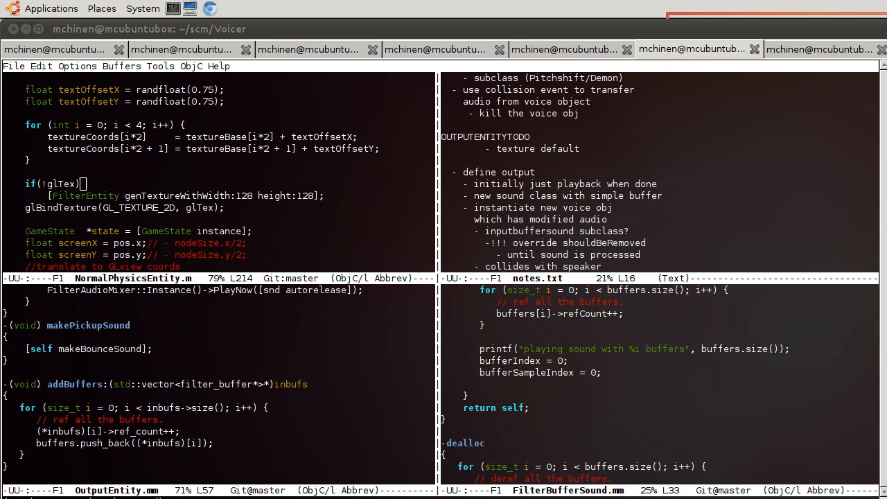
pyautogui.hotkey('alt', 'Tab')
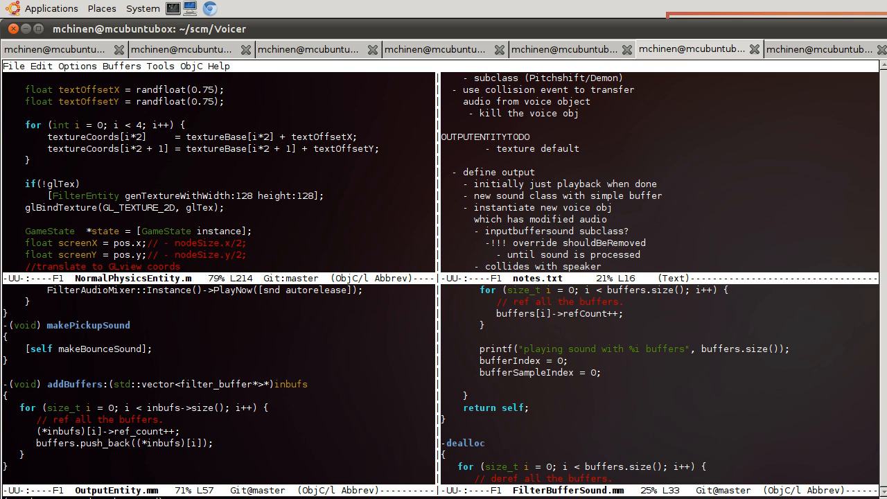
pyautogui.hotkey('alt', 'Tab')
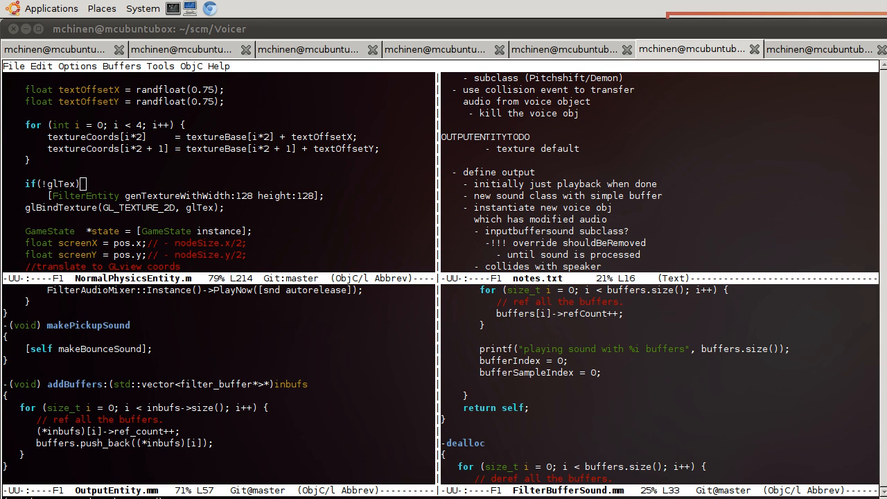
pyautogui.hotkey('alt', 'Tab')
pyautogui.hotkey('alt', 'Tab')
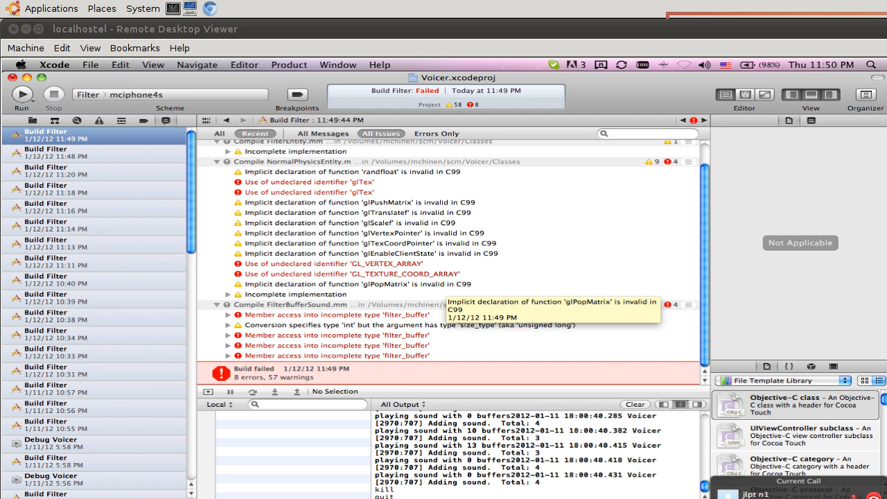
pyautogui.scroll(2, 451, 243)
# Step: Expand the NormalPhysicsEntity.m compile transcript with its glTex errors, then return to Emacs
pyautogui.doubleClick(451, 185)
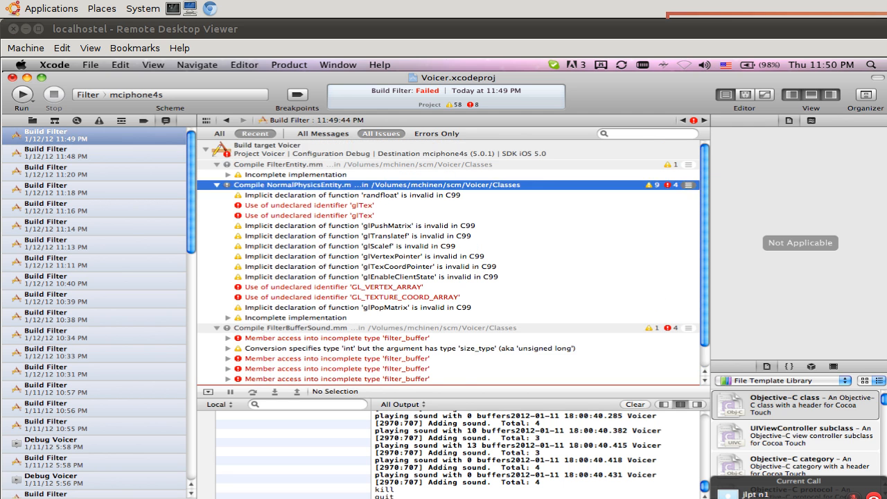
pyautogui.scroll(-8, 451, 243)
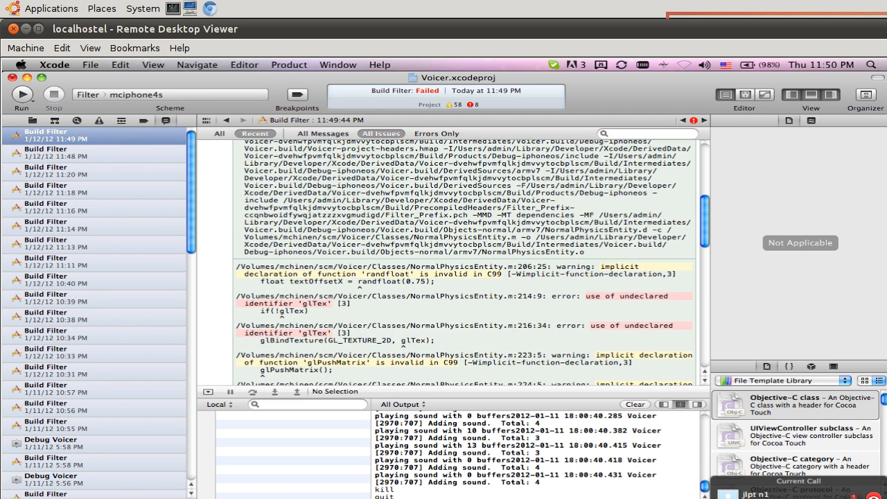
pyautogui.hotkey('alt', 'Tab')
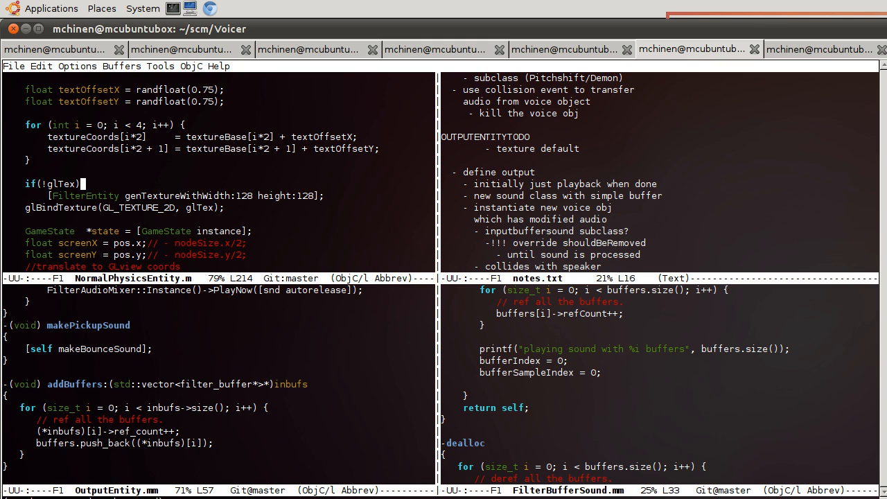
# Step: Replace the if(!glTex) block and glBindTexture line with [self bindTexture]; and save
pyautogui.hotkey('ctrl', 'a')
pyautogui.hotkey('ctrl', 'k')
pyautogui.hotkey('ctrl', 'k')
pyautogui.hotkey('ctrl', 'k')
pyautogui.hotkey('ctrl', 'k')
pyautogui.hotkey('ctrl', 'k')
pyautogui.press('Tab')
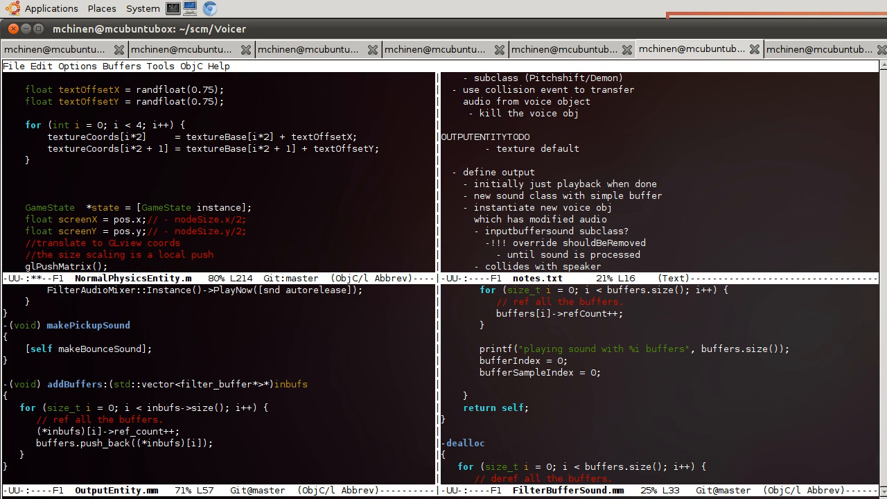
pyautogui.write('[self bind')
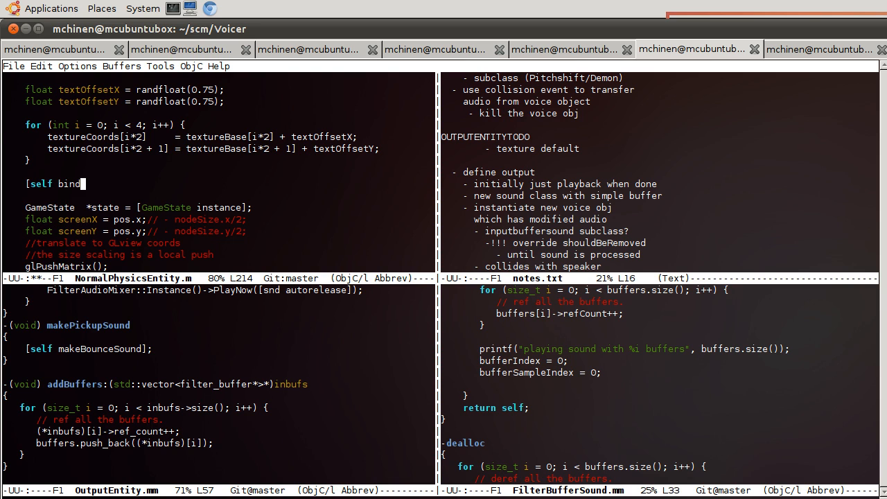
pyautogui.write('Texture];')
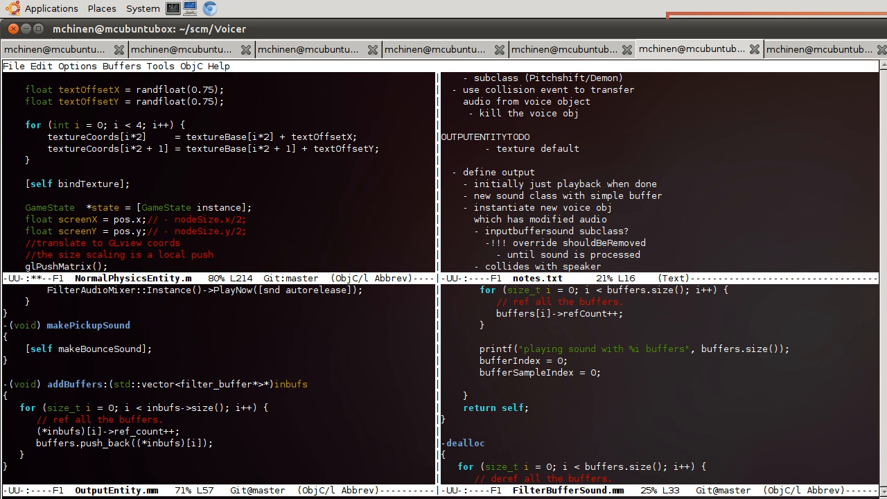
pyautogui.hotkey('ctrl', 'x')
pyautogui.hotkey('ctrl', 's')
# Step: Open FilterEntity.mm and page up toward its bindTexture method
pyautogui.press('Tab')
pyautogui.hotkey('ctrl', 'g')
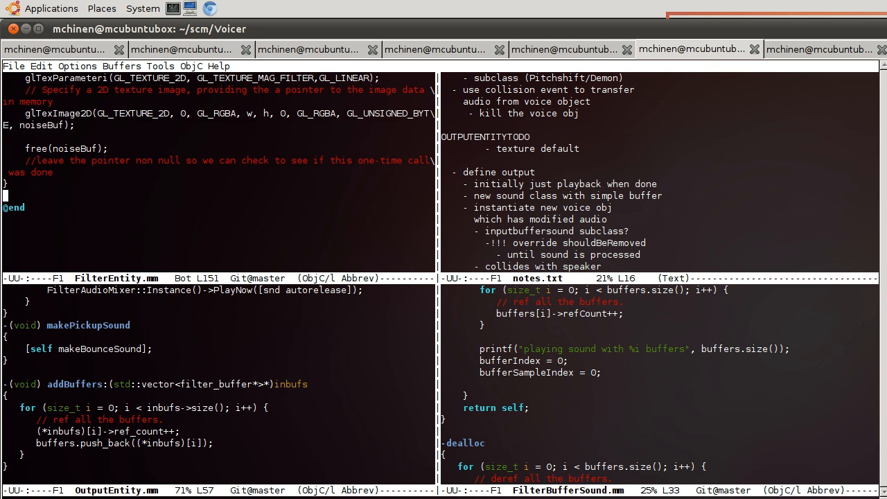
pyautogui.press('Up')
pyautogui.press('pageup')
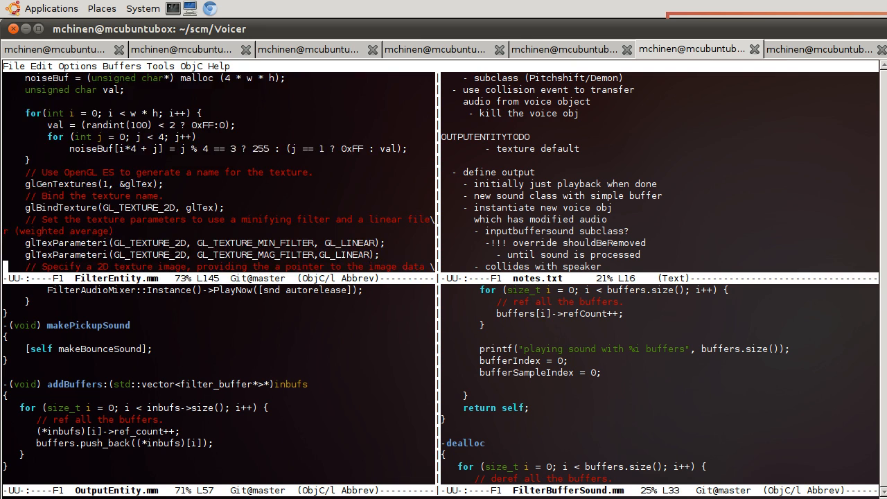
pyautogui.press('pageup')
pyautogui.press('pageup')
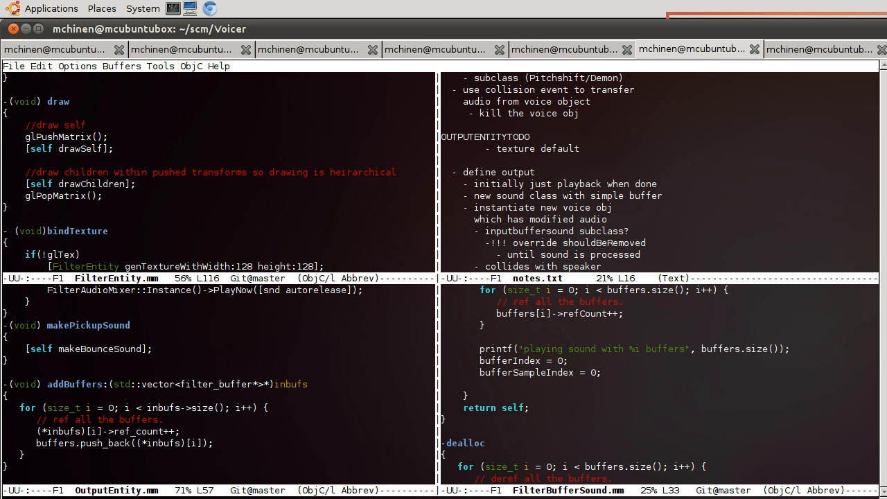
# Step: Switch the window to OutputEntity.mm and back to NormalPhysicsEntity.m
pyautogui.hotkey('ctrl', 'x')
pyautogui.press('b')
pyautogui.press('Return')
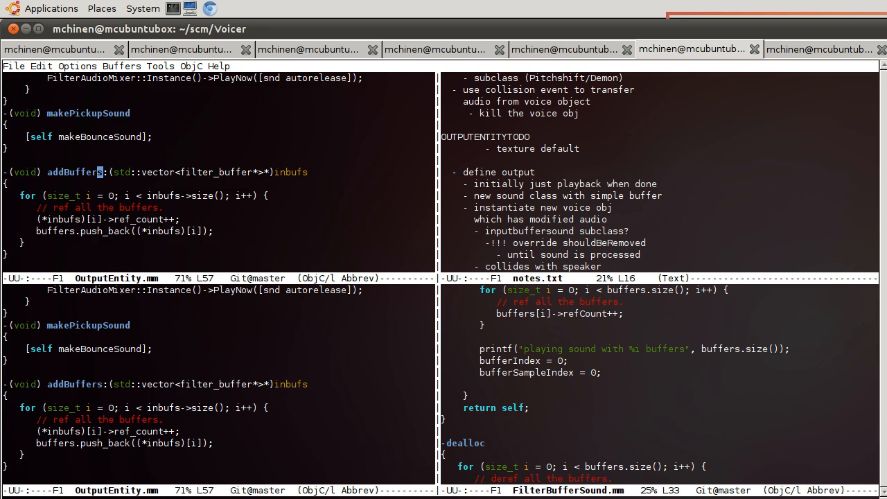
pyautogui.hotkey('ctrl', 'x')
pyautogui.press('b')
pyautogui.press('Return')
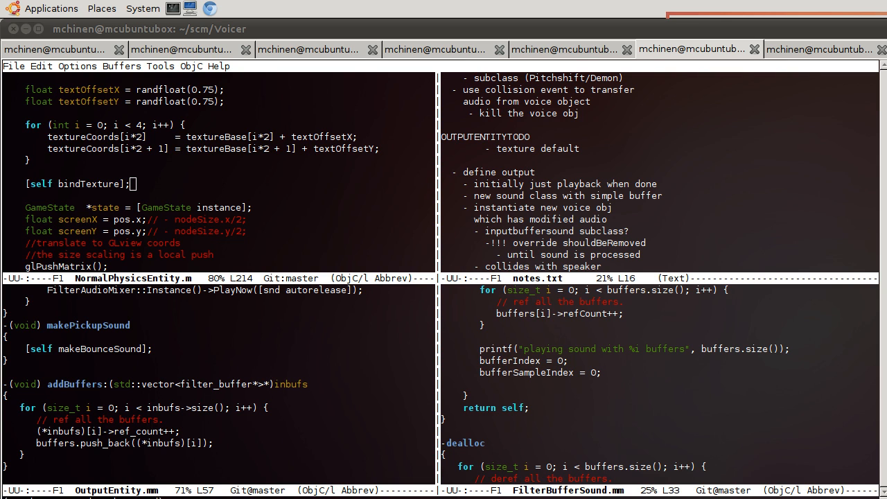
# Step: Switch to Xcode and select the newest 11:50 PM build log, now down to 6 errors
pyautogui.hotkey('alt', 'Tab')
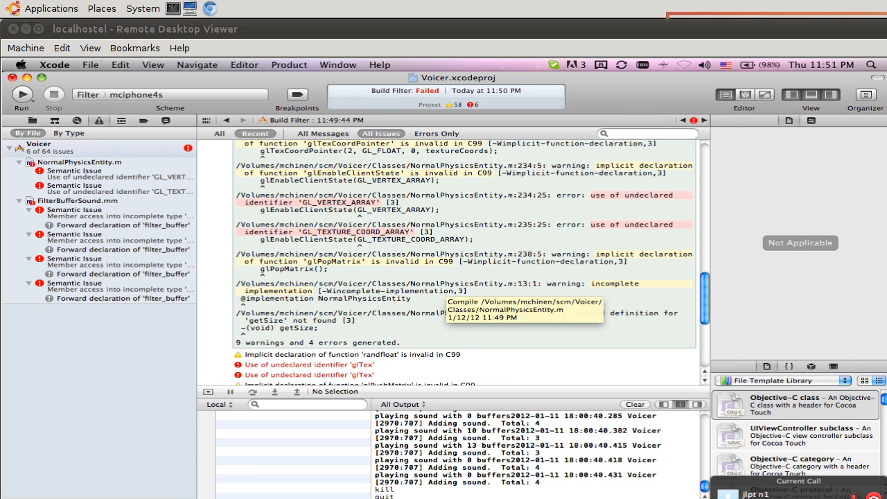
pyautogui.press('super+7')
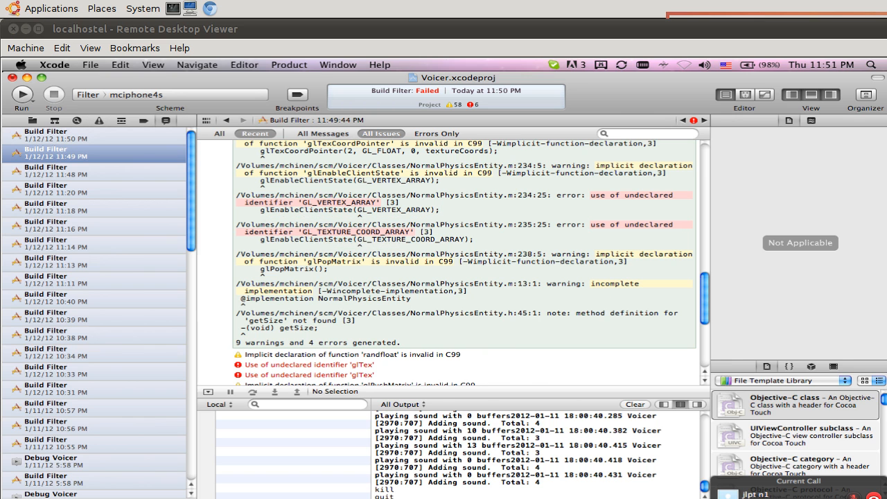
pyautogui.press('Up')
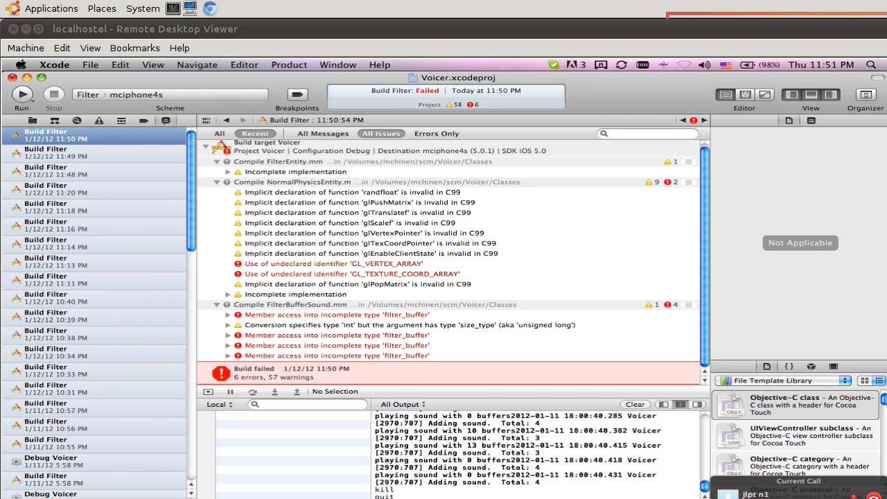
pyautogui.hotkey('alt', 'Tab')
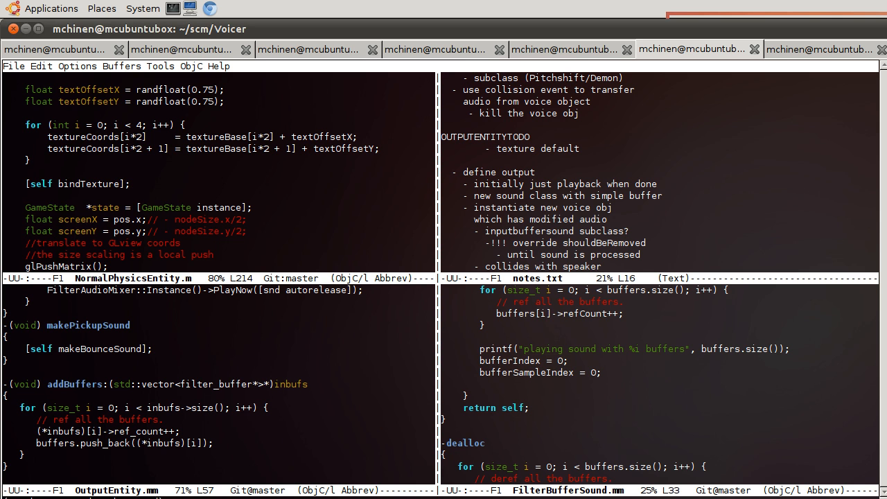
pyautogui.press('Up')
pyautogui.press('Up')
pyautogui.press('Up')
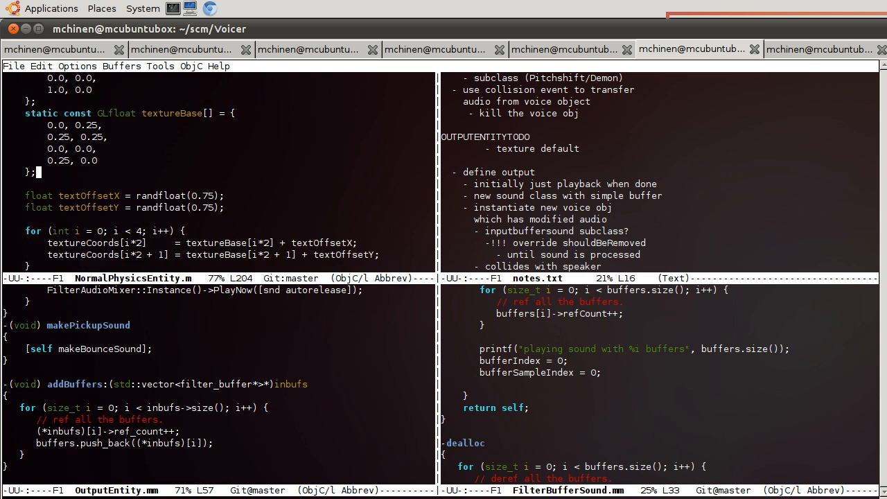
pyautogui.press('Up')
pyautogui.press('Up')
pyautogui.press('Up')
pyautogui.press('Up')
pyautogui.press('Up')
pyautogui.press('Up')
pyautogui.press('Up')
pyautogui.press('Up')
pyautogui.press('Up')
pyautogui.press('Up')
pyautogui.press('Up')
pyautogui.press('Up')
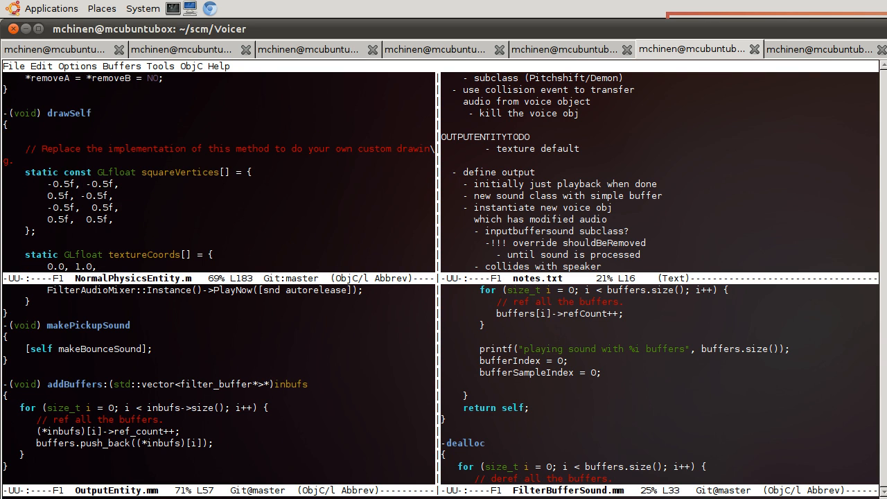
pyautogui.press('pageup')
pyautogui.press('pageup')
pyautogui.press('pageup')
pyautogui.press('pageup')
pyautogui.press('Up')
pyautogui.press('Up')
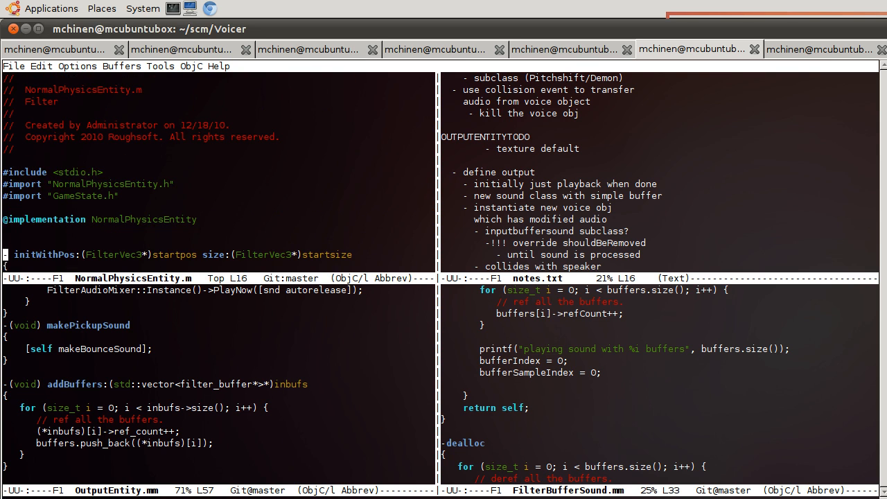
pyautogui.press('Up')
pyautogui.press('Up')
# Step: Kill the #import <OpenGLES/ES1/gl.h> line from OutputEntity.mm and save the file
pyautogui.hotkey('ctrl', 'x')
pyautogui.press('o')
pyautogui.press('pageup')
pyautogui.press('pageup')
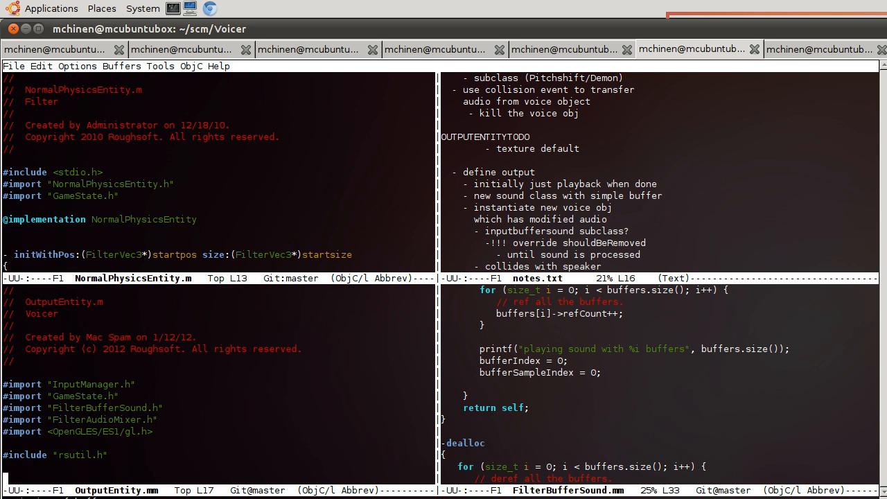
pyautogui.write('v')
pyautogui.press('Up')
pyautogui.press('Up')
pyautogui.press('Up')
pyautogui.press('Up')
pyautogui.hotkey('ctrl', 'k')
pyautogui.hotkey('ctrl', 'k')
pyautogui.press('Down')
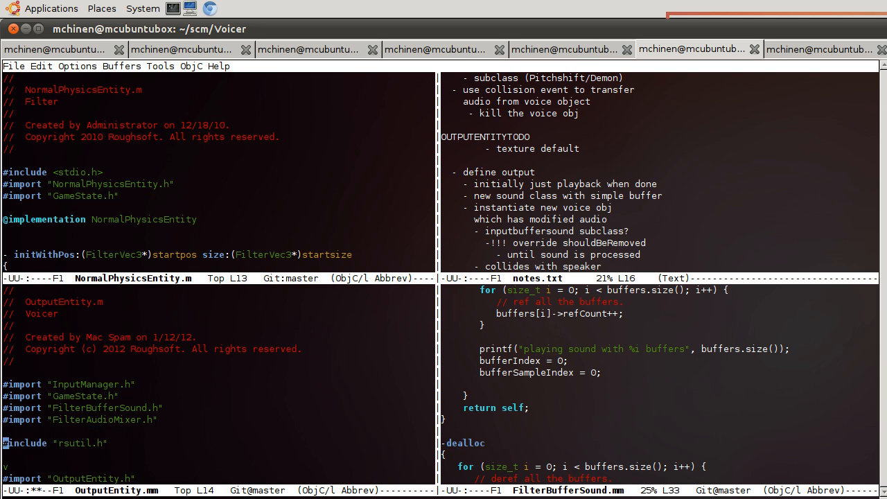
pyautogui.press('Down')
pyautogui.press('Down')
pyautogui.hotkey('ctrl', 'k')
pyautogui.hotkey('ctrl', 'x')
pyautogui.hotkey('ctrl', 's')
# Step: Yank the gl.h import below #include <stdio.h> in NormalPhysicsEntity.m and save
pyautogui.hotkey('ctrl', 'x')
pyautogui.press('o')
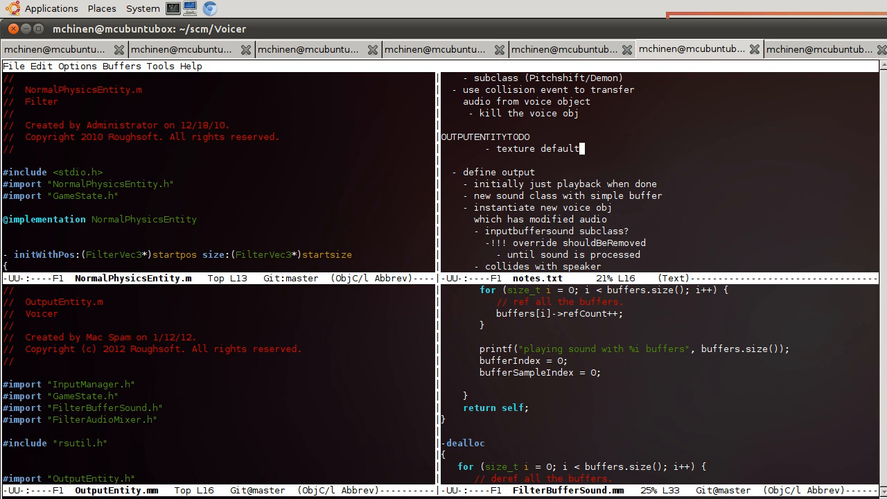
pyautogui.hotkey('ctrl', 'x')
pyautogui.press('o')
pyautogui.hotkey('ctrl', 'x')
pyautogui.press('o')
pyautogui.press('Up')
pyautogui.press('Up')
pyautogui.press('Up')
pyautogui.press('Up')
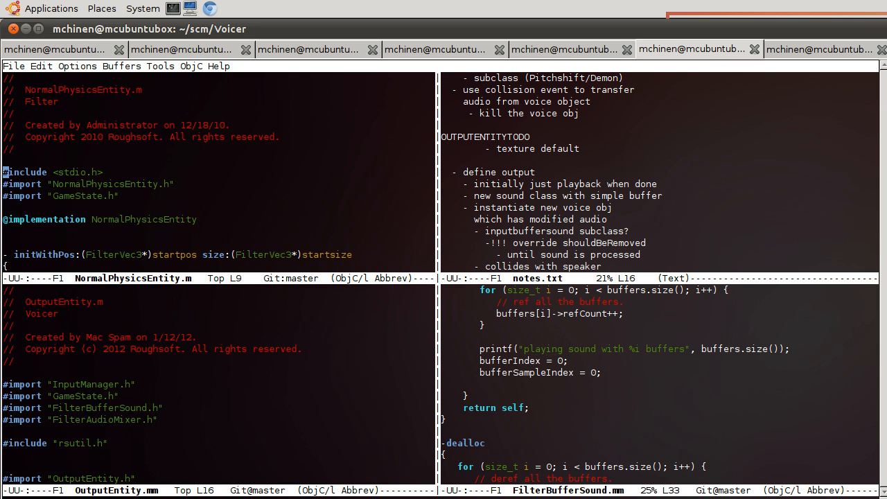
pyautogui.press('Down')
pyautogui.hotkey('ctrl', 'y')
pyautogui.press('Return')
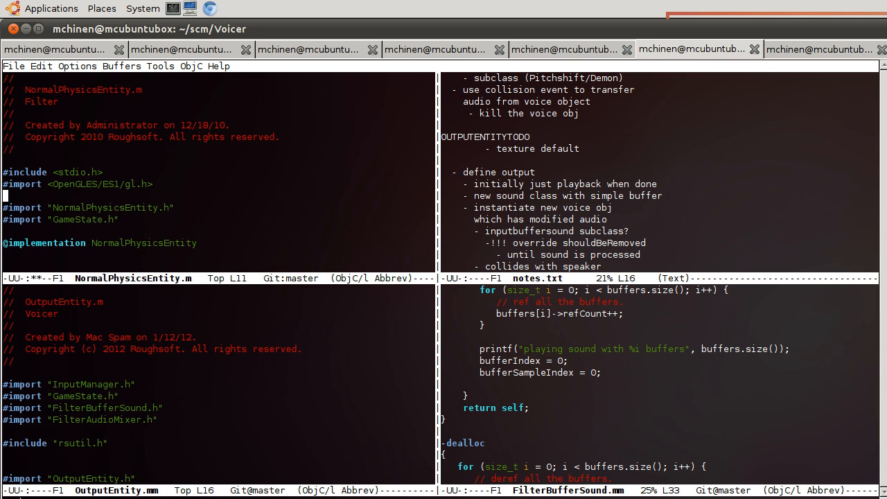
pyautogui.hotkey('ctrl', 'x')
pyautogui.hotkey('ctrl', 's')
# Step: Switch to the FilterBufferSound.mm pane and move to its import lines at the top
pyautogui.hotkey('ctrl', 'x')
pyautogui.press('o')
pyautogui.hotkey('ctrl', 'x')
pyautogui.press('o')
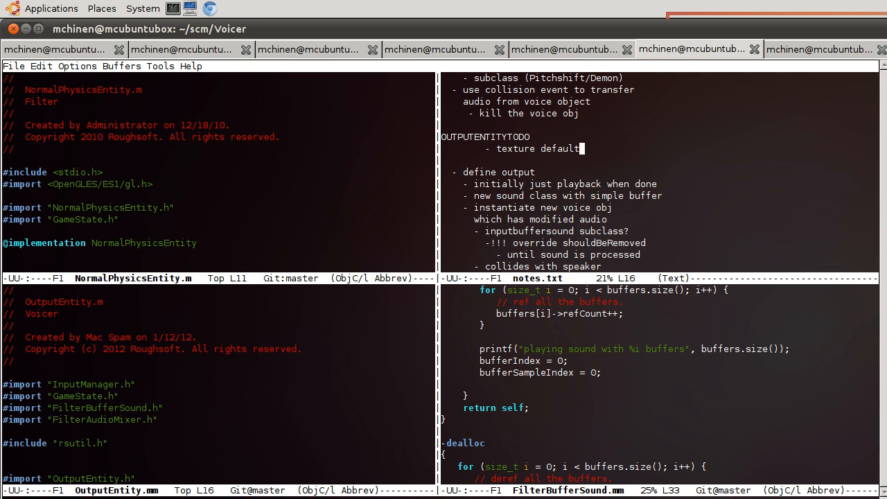
pyautogui.hotkey('ctrl', 'x')
pyautogui.press('o')
pyautogui.hotkey('alt', 'v')
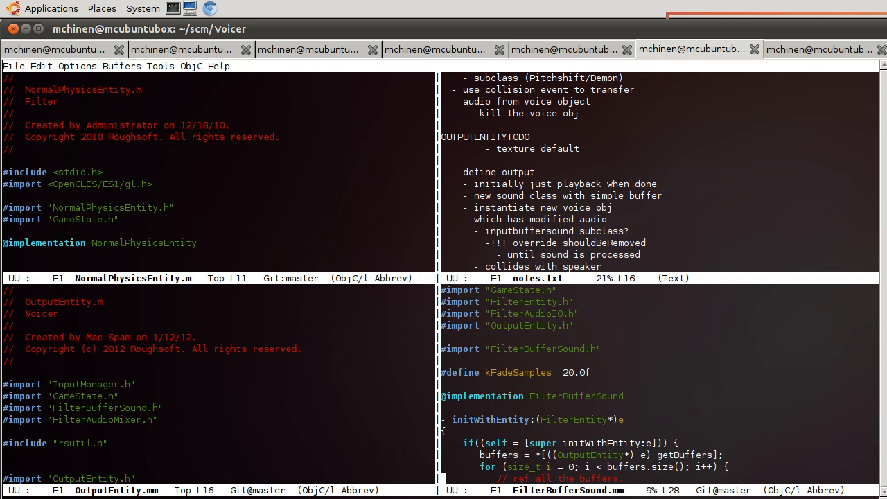
pyautogui.press('pageup')
pyautogui.press('Up')
pyautogui.press('Up')
pyautogui.press('Up')
pyautogui.press('Down')
pyautogui.press('Down')
pyautogui.press('Down')
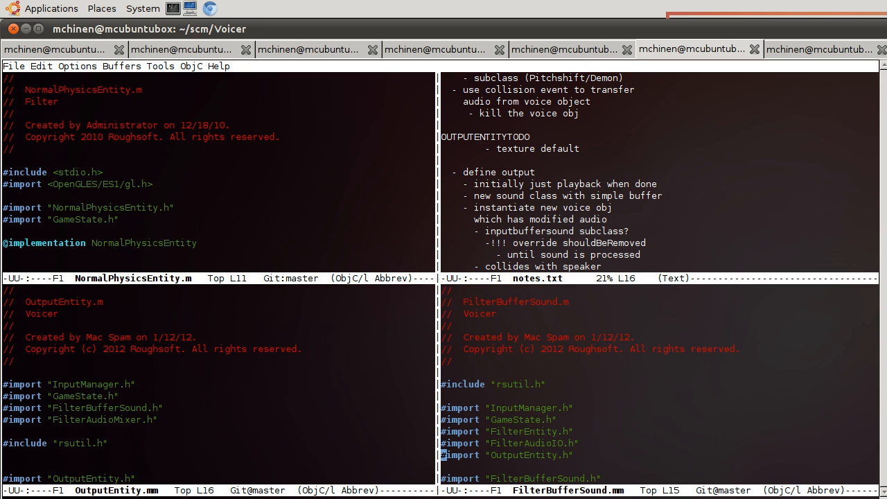
pyautogui.press('Down')
pyautogui.hotkey('ctrl', 'l')
pyautogui.press('Up')
pyautogui.press('Up')
pyautogui.press('Up')
pyautogui.press('Up')
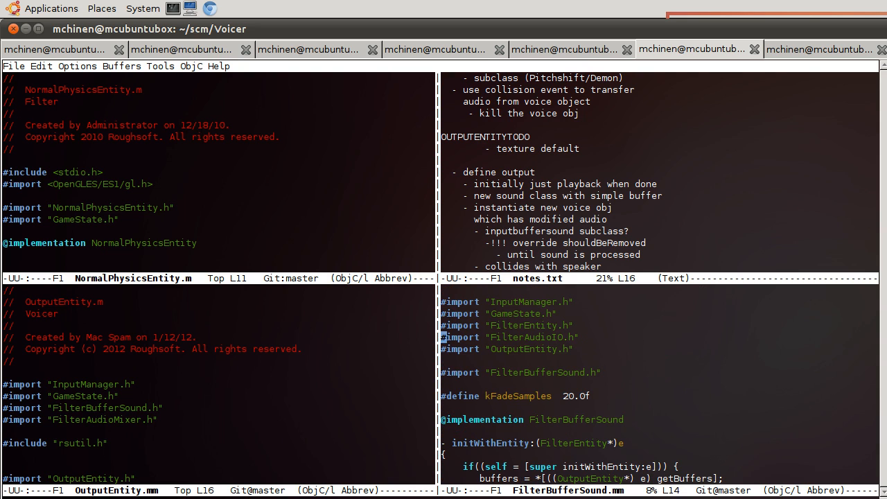
# Step: Add an #import of FilterAudioMixer.h, copied from the FilterAudioIO.h line, and save FilterBufferSound.mm
pyautogui.hotkey('ctrl', 'o')
pyautogui.hotkey('ctrl', 'y')
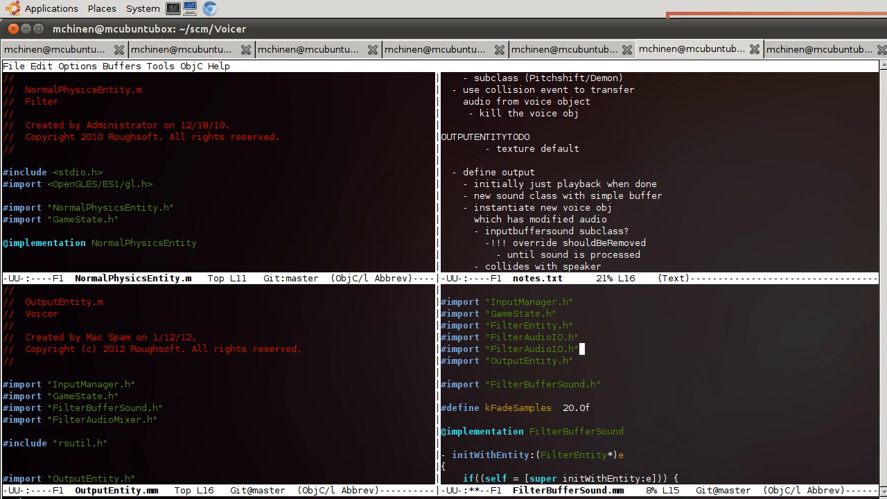
pyautogui.press('Left')
pyautogui.press('Left')
pyautogui.press('Left')
pyautogui.press('BackSpace')
pyautogui.press('BackSpace')
pyautogui.write('Mixer')
pyautogui.hotkey('ctrl', 'x')
pyautogui.hotkey('ctrl', 's')
# Step: Switch over to Xcode and start a build of the project
pyautogui.hotkey('alt', 'Tab')
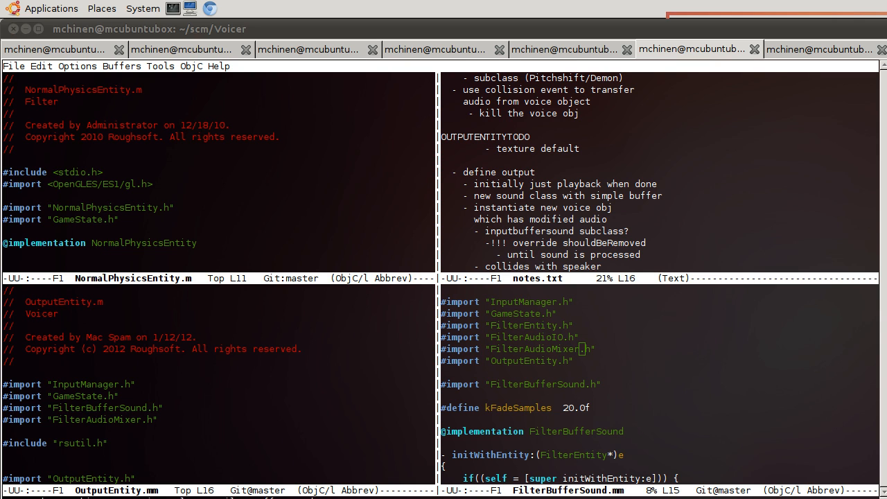
pyautogui.hotkey('alt', 'Tab')
pyautogui.press('super+b')
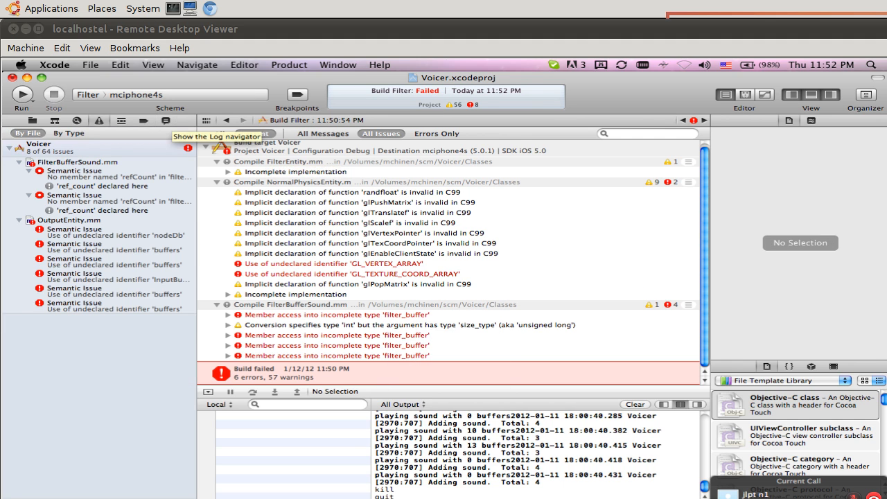
# Step: Rebuild in Xcode, review the latest log's refCount and nodeDb errors, then return to Emacs
pyautogui.press('super+b')
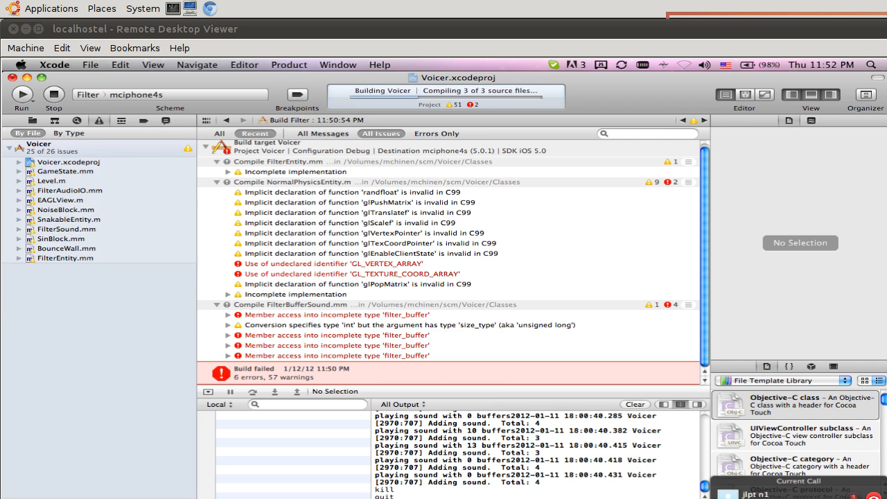
pyautogui.press('super+7')
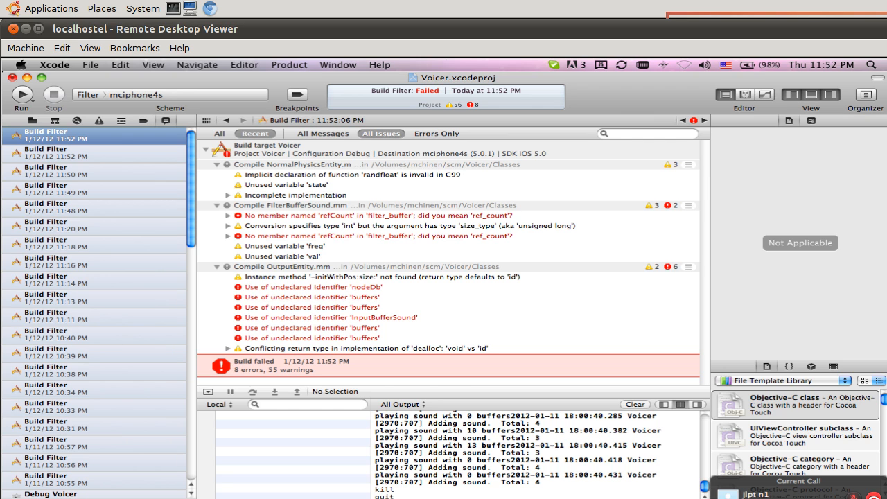
pyautogui.hotkey('alt', 'Tab')
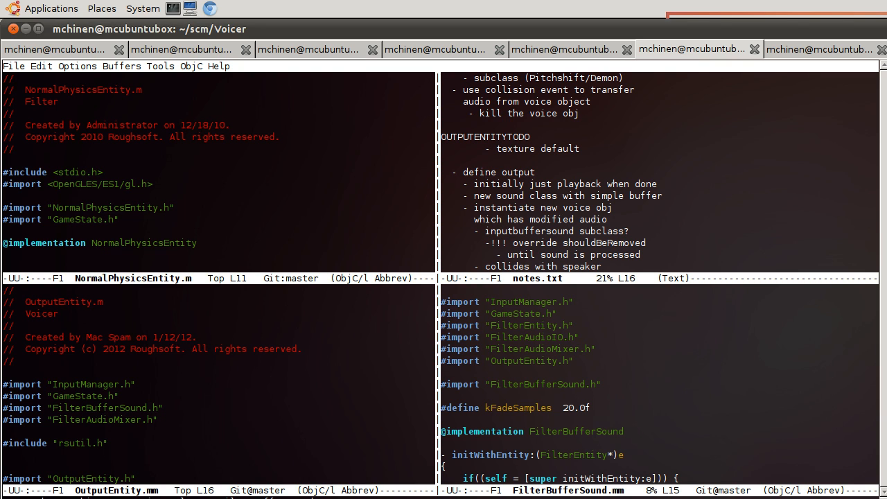
pyautogui.hotkey('alt', 'Tab')
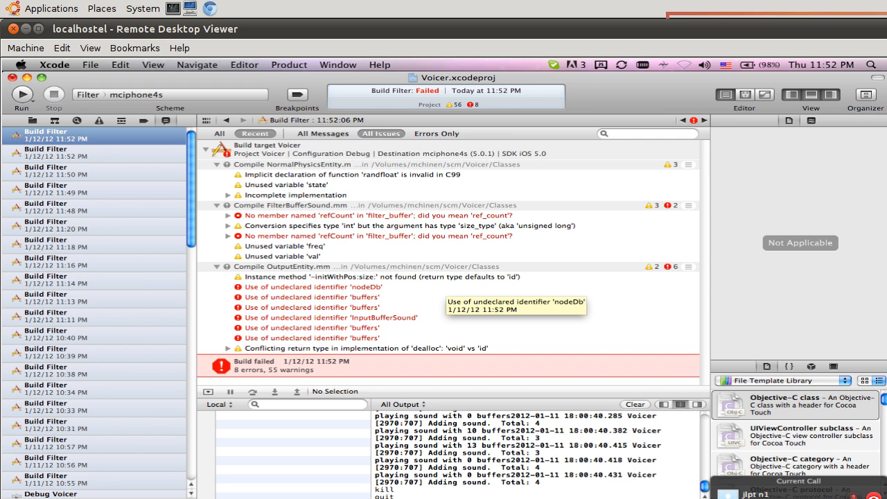
pyautogui.hotkey('alt', 'Tab')
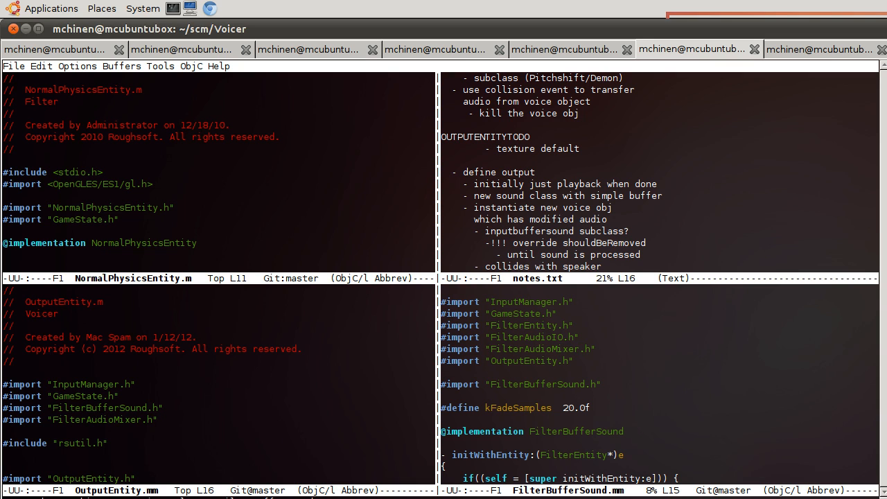
# Step: Rename both refCount uses in FilterBufferSound.mm's init and dealloc loops to ref_count, save, and check Xcode
pyautogui.hotkey('ctrl', 's')
pyautogui.write('ent')
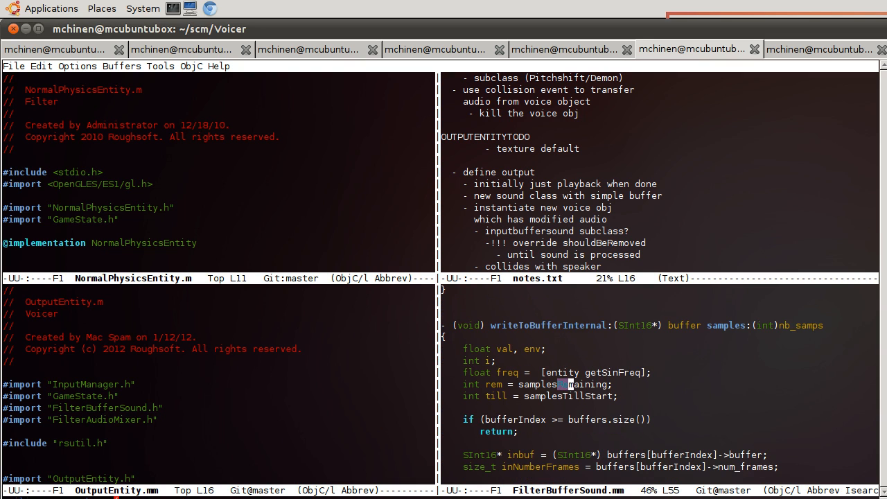
pyautogui.write('fc')
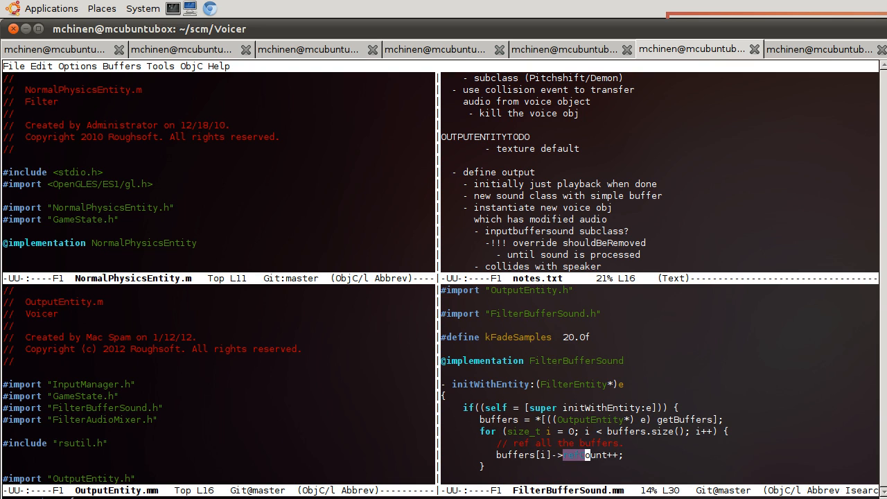
pyautogui.press('Return')
pyautogui.press('BackSpace')
pyautogui.write('_c')
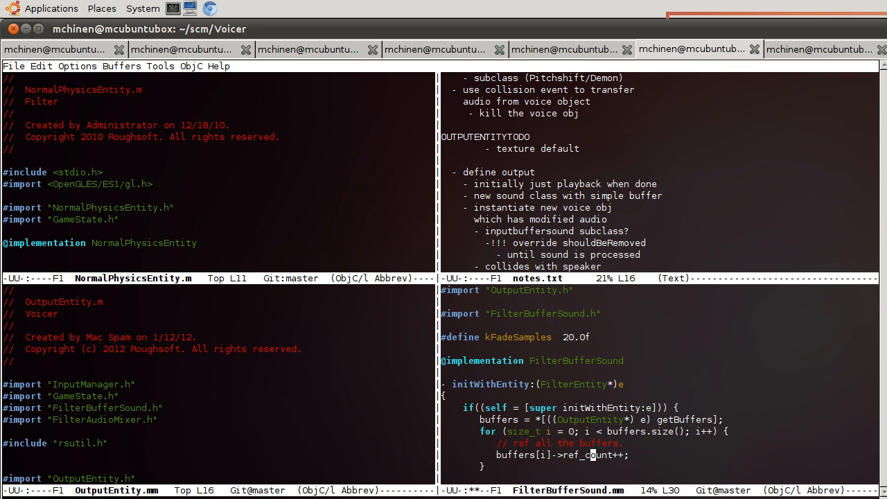
pyautogui.hotkey('ctrl', 's')
pyautogui.hotkey('ctrl', 's')
pyautogui.press('Return')
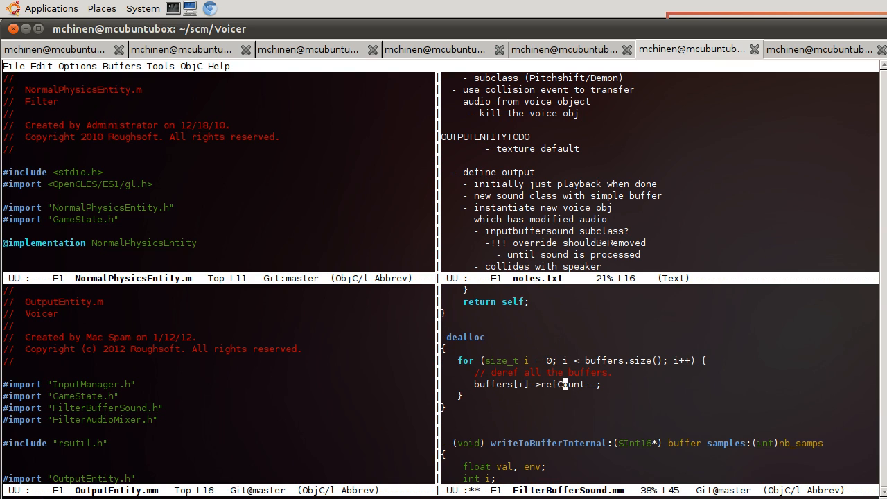
pyautogui.press('BackSpace')
pyautogui.write('_c')
pyautogui.hotkey('ctrl', 'x')
pyautogui.hotkey('ctrl', 's')
pyautogui.hotkey('alt', 'Tab')
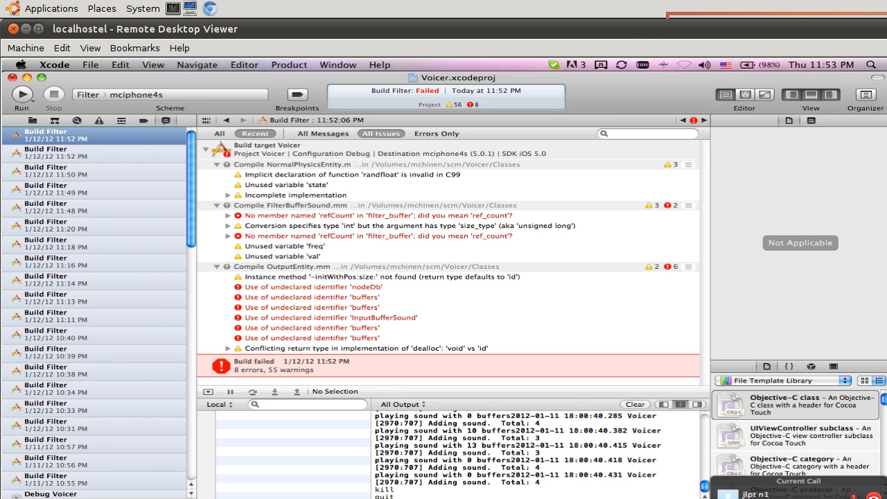
pyautogui.hotkey('alt', 'Tab')
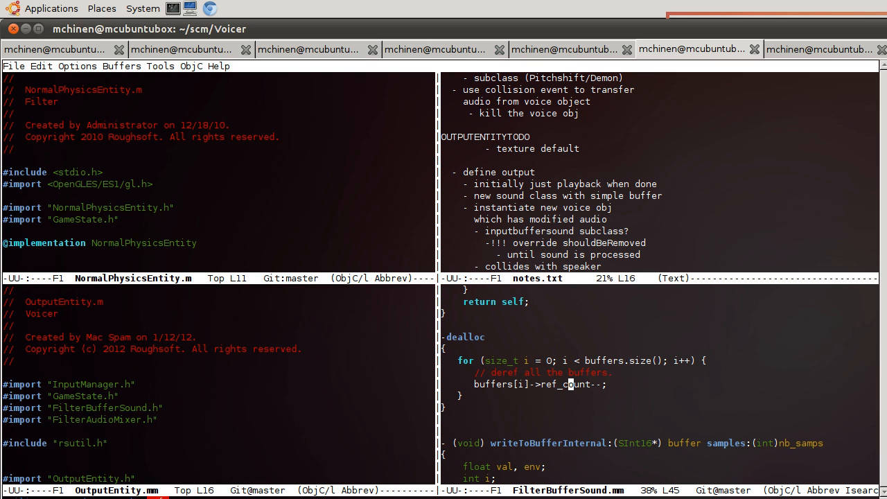
# Step: Bring up the OutputEntity.h header in the lower Emacs window
pyautogui.press('Up')
pyautogui.press('Up')
pyautogui.press('Up')
pyautogui.hotkey('ctrl', 'x')
pyautogui.press('o')
pyautogui.hotkey('ctrl', 'x')
pyautogui.press('o')
pyautogui.hotkey('alt', 'x')
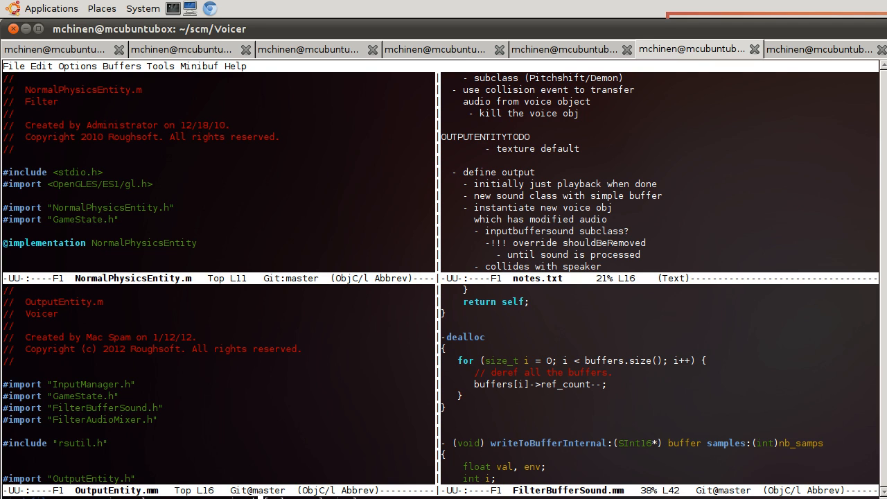
pyautogui.press('Return')
# Step: Change OutputEntity's superclass from FilterEntity to NormalPhysicsEntity and switch to Xcode
pyautogui.press('Left')
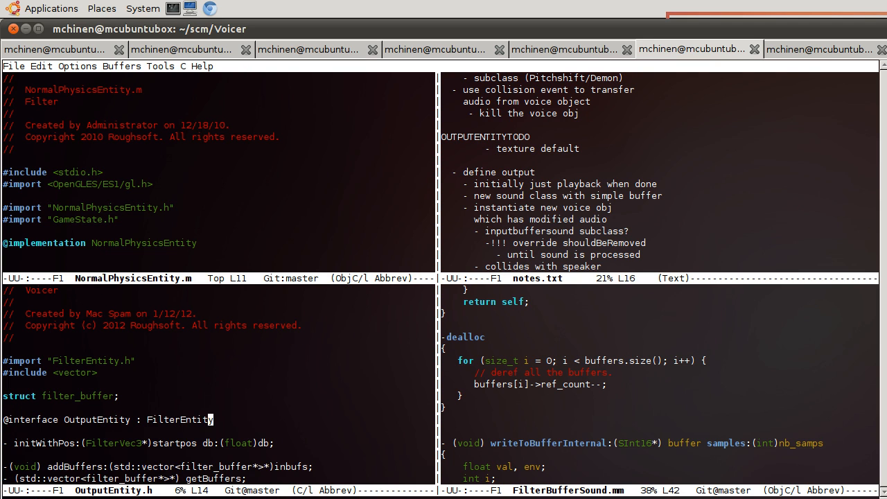
pyautogui.press('Left')
pyautogui.press('Left')
pyautogui.press('Left')
pyautogui.press('Left')
pyautogui.press('Left')
pyautogui.press('BackSpace')
pyautogui.press('BackSpace')
pyautogui.press('BackSpace')
pyautogui.write('Norma')
pyautogui.write('lPhysics')
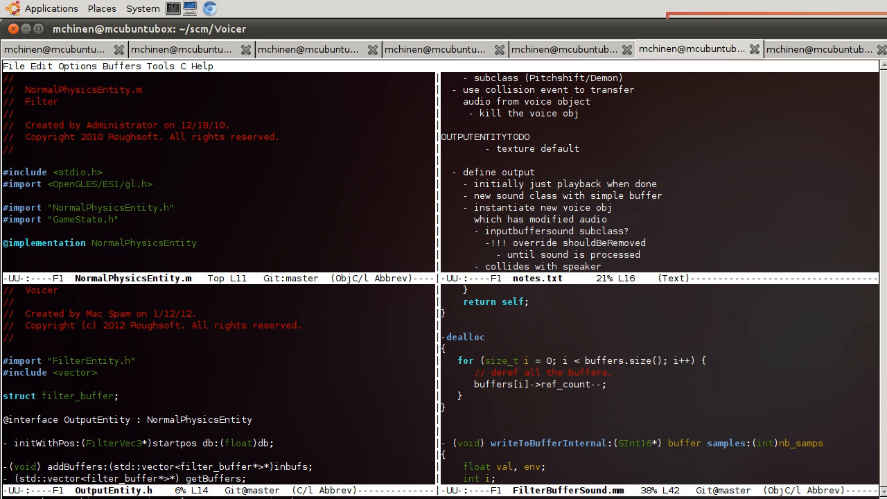
pyautogui.hotkey('alt', 'Tab')
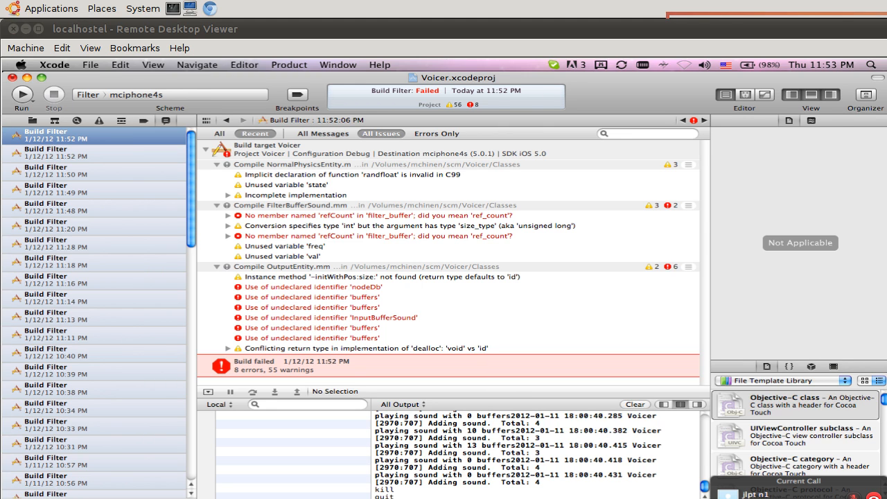
# Step: Rebuild Voicer in Xcode and show the newest build log, failing with 10 errors
pyautogui.press('super+b')
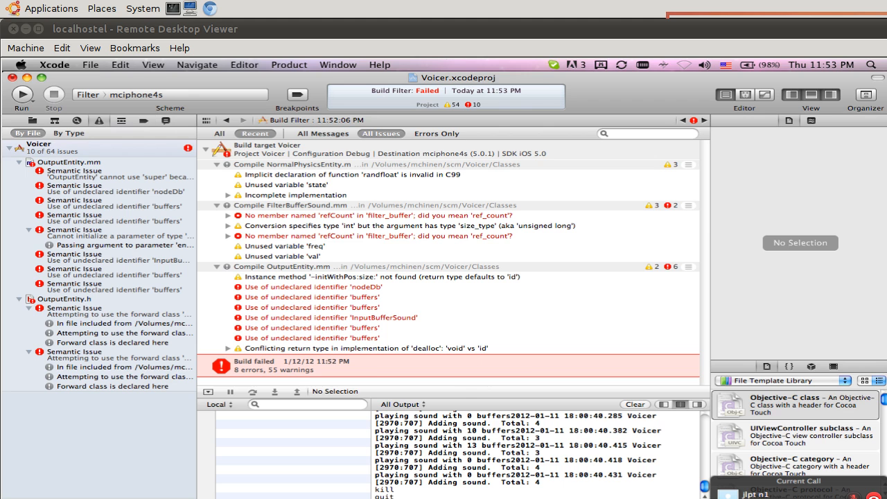
pyautogui.click(165, 120)
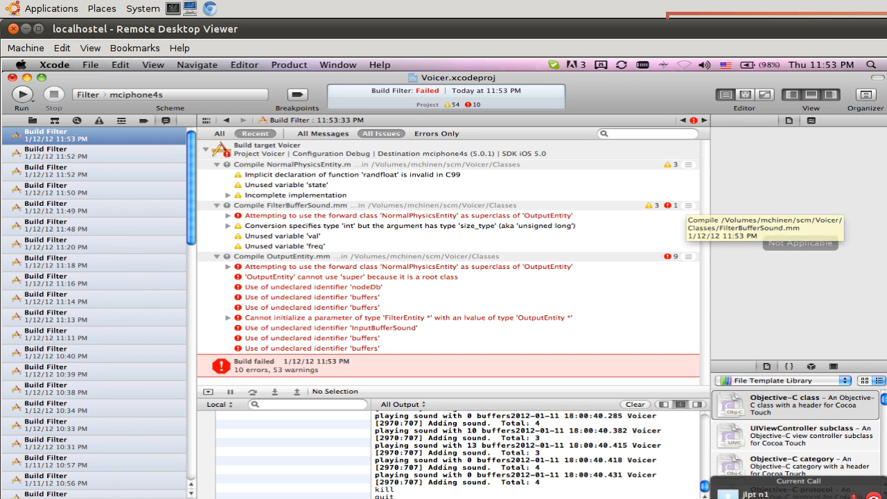
# Step: In OutputEntity.h, change the FilterEntity.h import to NormalPhysicsEntity.h
pyautogui.hotkey('alt', 'Tab')
pyautogui.press('Up')
pyautogui.press('Up')
pyautogui.press('Up')
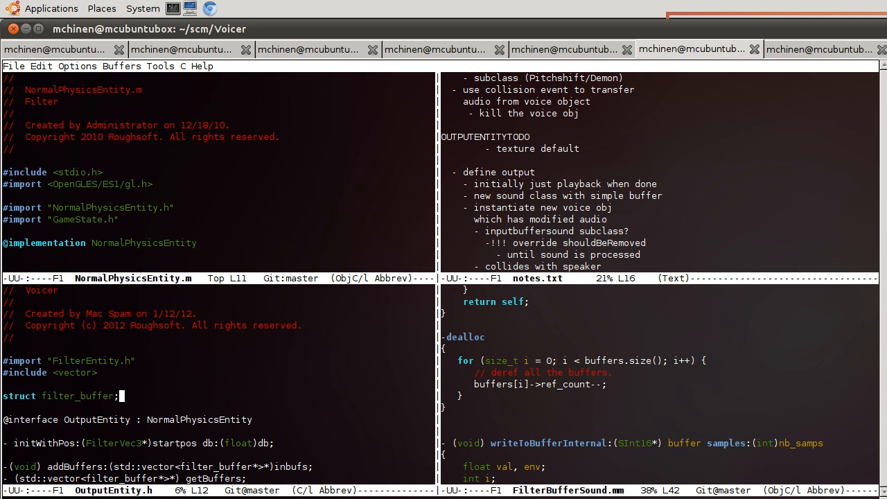
pyautogui.press('Left')
pyautogui.press('Left')
pyautogui.press('BackSpace')
pyautogui.press('BackSpace')
pyautogui.press('BackSpace')
pyautogui.press('BackSpace')
pyautogui.press('BackSpace')
pyautogui.press('BackSpace')
pyautogui.press('BackSpace')
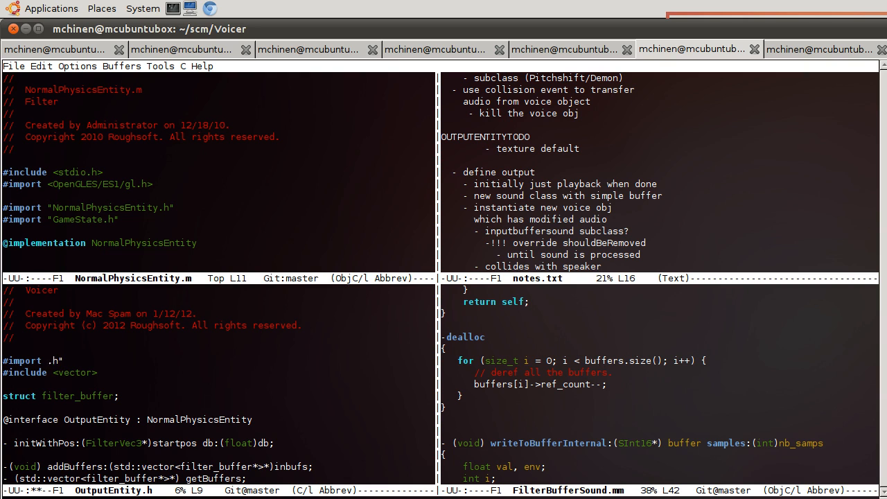
pyautogui.write('NormalPhy')
pyautogui.write('sicsEntity')
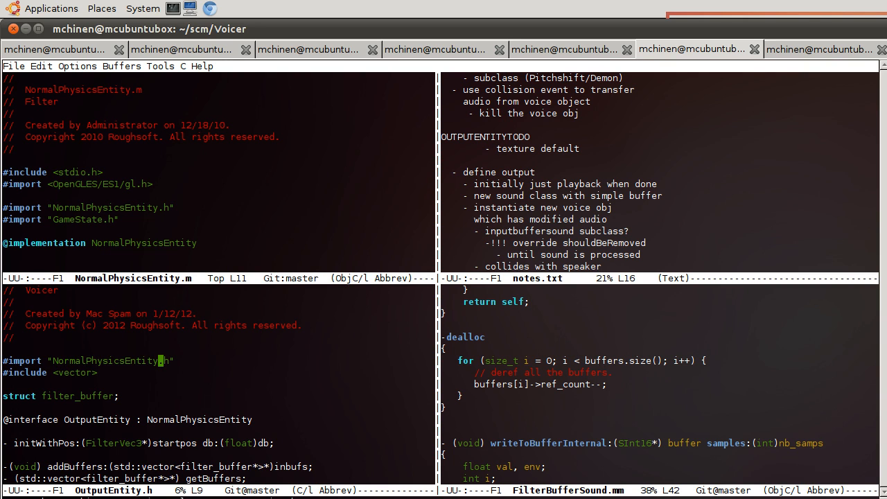
pyautogui.hotkey('alt', 'Tab')
pyautogui.press('Down')
pyautogui.press('Down')
pyautogui.press('Down')
pyautogui.press('Up')
pyautogui.press('Up')
pyautogui.press('Up')
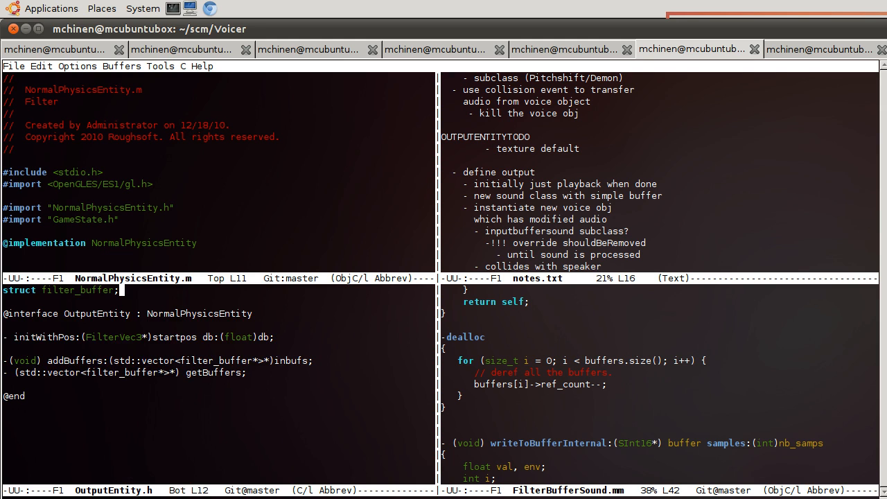
pyautogui.press('Up')
pyautogui.press('Up')
pyautogui.press('Up')
pyautogui.press('Down')
pyautogui.press('Down')
pyautogui.press('Down')
pyautogui.press('Down')
pyautogui.press('Down')
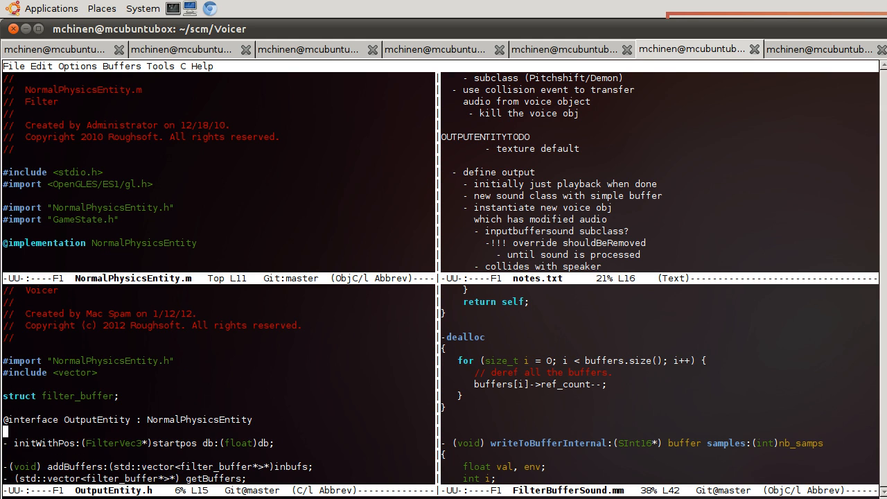
pyautogui.press('Down')
pyautogui.press('Down')
pyautogui.press('Down')
pyautogui.press('Down')
pyautogui.press('Down')
pyautogui.press('Up')
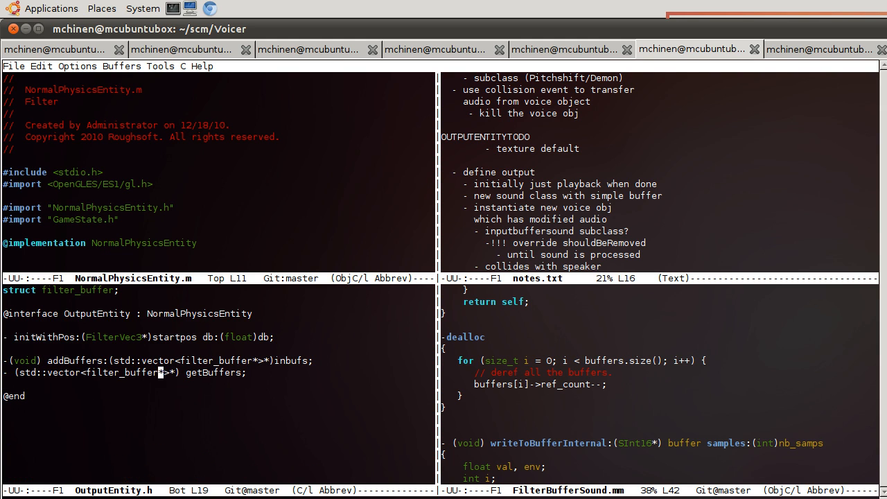
pyautogui.press('Up')
pyautogui.press('Up')
pyautogui.press('Left')
pyautogui.write('{')
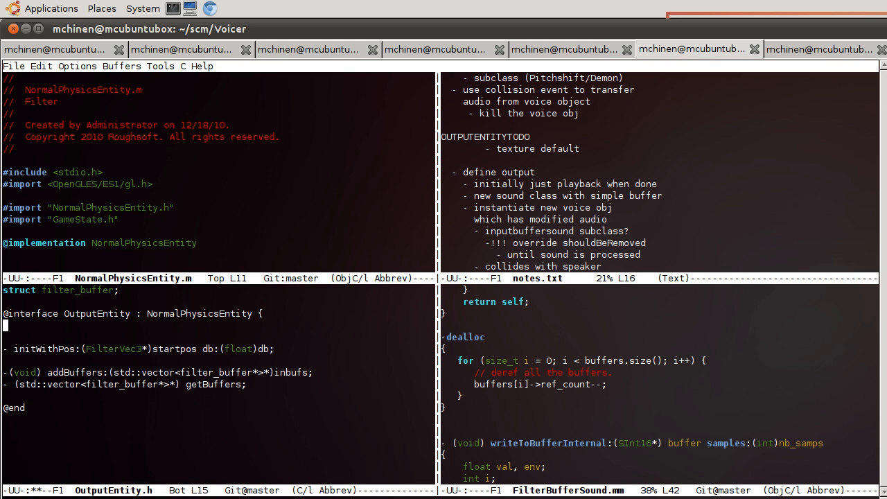
pyautogui.press('Return')
pyautogui.write('}')
pyautogui.hotkey('ctrl', 'o')
pyautogui.press('Tab')
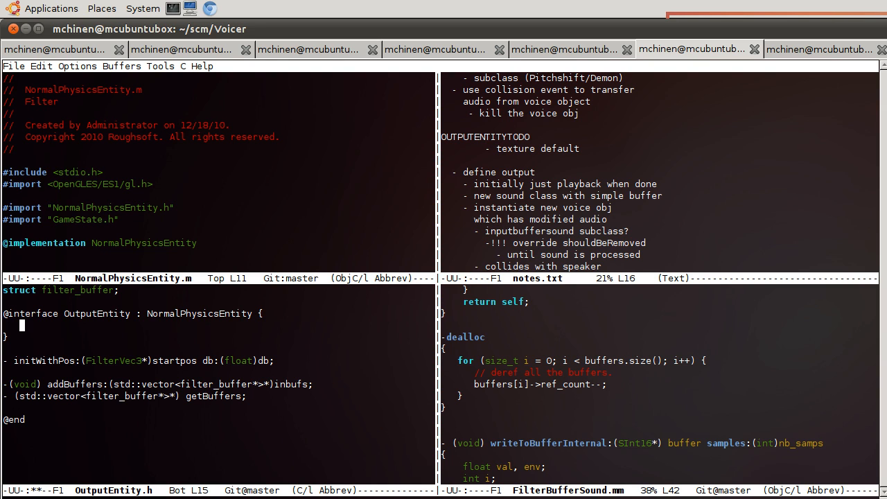
# Step: Show VoiceEntity.h in the upper-left window and move to its buffers declaration
pyautogui.hotkey('ctrl', 'x')
pyautogui.press('o')
pyautogui.hotkey('ctrl', 'x')
pyautogui.press('o')
pyautogui.hotkey('ctrl', 'x')
pyautogui.press('b')
pyautogui.press('Return')
pyautogui.press('Up')
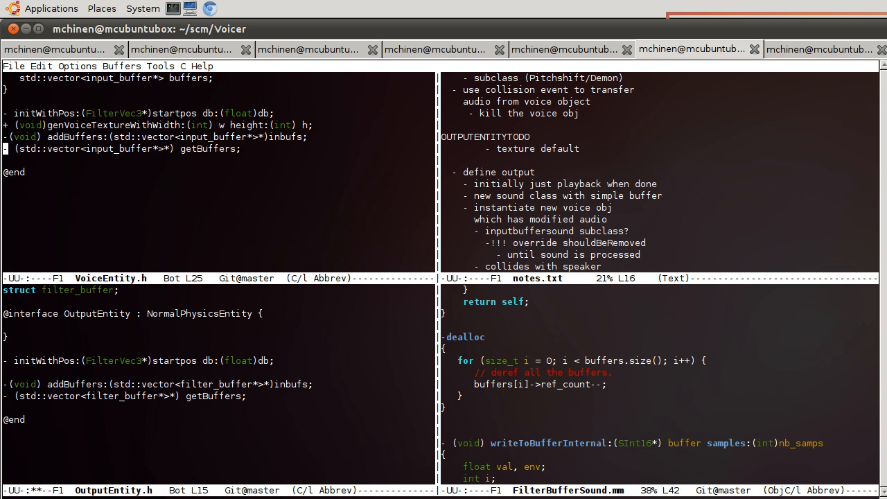
pyautogui.press('Up')
pyautogui.press('Up')
pyautogui.press('Up')
pyautogui.press('Up')
pyautogui.press('Down')
pyautogui.press('Down')
pyautogui.press('Up')
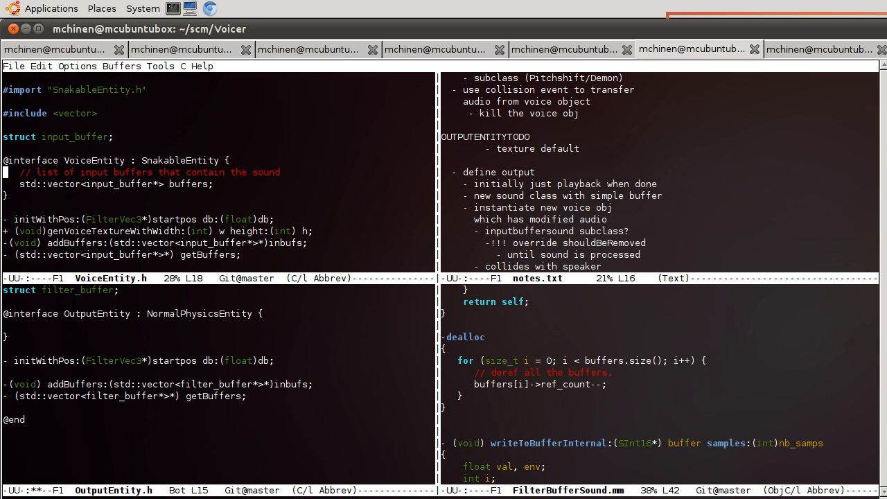
# Step: Copy the buffers vector ivar into OutputEntity's interface braces, tidy indentation, and save the header
pyautogui.hotkey('ctrl', 'space')
pyautogui.press('Down')
pyautogui.press('Down')
pyautogui.hotkey('alt', 'w')
pyautogui.hotkey('ctrl', 'x')
pyautogui.press('o')
pyautogui.press('Down')
pyautogui.press('Down')
pyautogui.hotkey('ctrl', 'y')
pyautogui.press('Up')
pyautogui.press('Up')
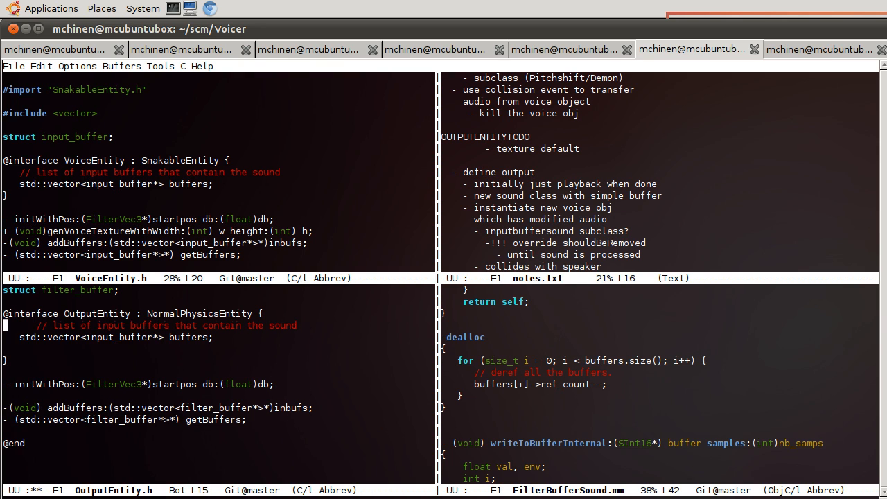
pyautogui.press('Tab')
pyautogui.press('Down')
pyautogui.press('Down')
pyautogui.hotkey('ctrl', 'k')
pyautogui.press('BackSpace')
pyautogui.hotkey('ctrl', 'x')
pyautogui.hotkey('ctrl', 's')
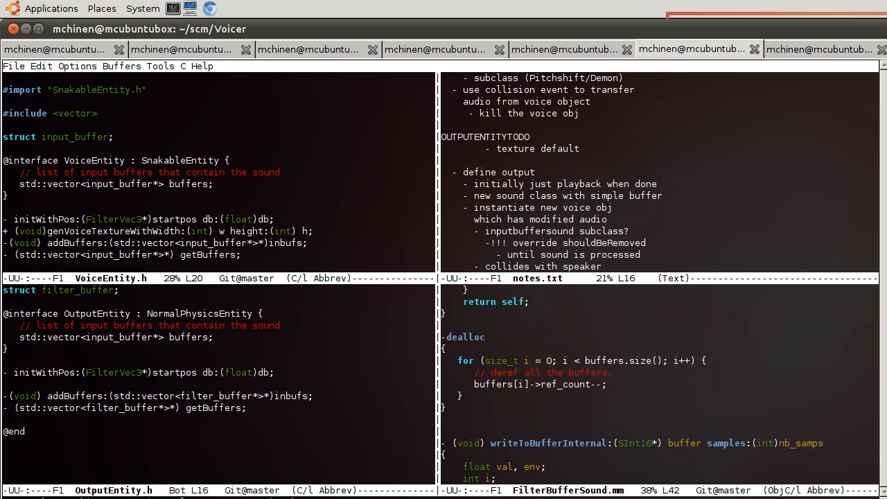
# Step: Switch to Xcode and rebuild the project
pyautogui.hotkey('alt', 'Tab')
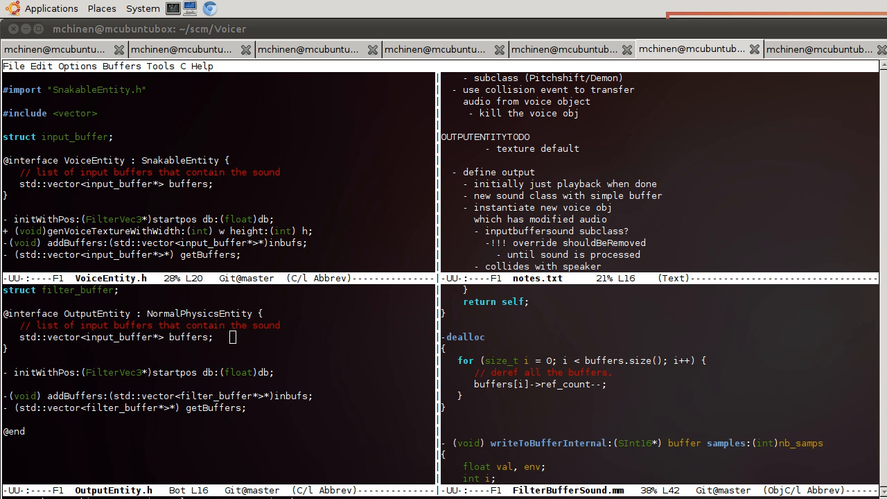
pyautogui.hotkey('alt', 'Tab')
pyautogui.press('super+b')
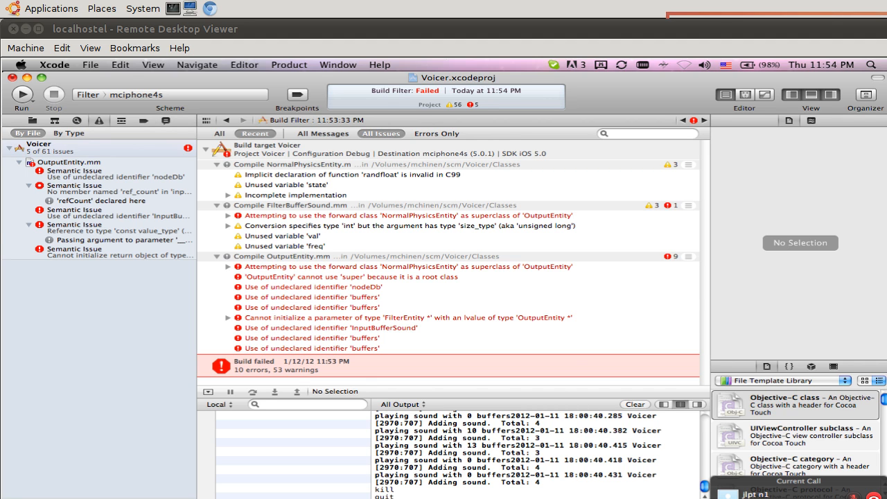
# Step: Show the newest 11:54 PM build log, now failing with 5 errors and 55 warnings
pyautogui.click(165, 121)
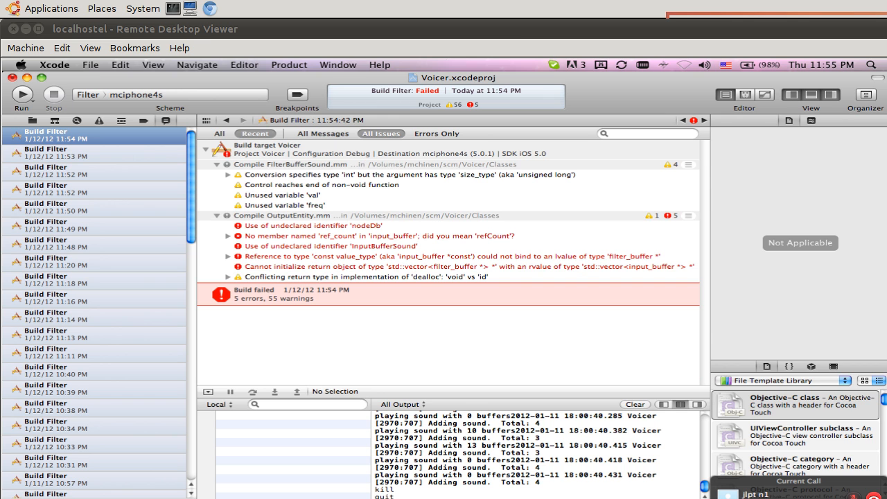
# Step: Change OutputEntity's buffers member to std::vector<filter_buffer*> and save the header
pyautogui.hotkey('alt', 'Tab')
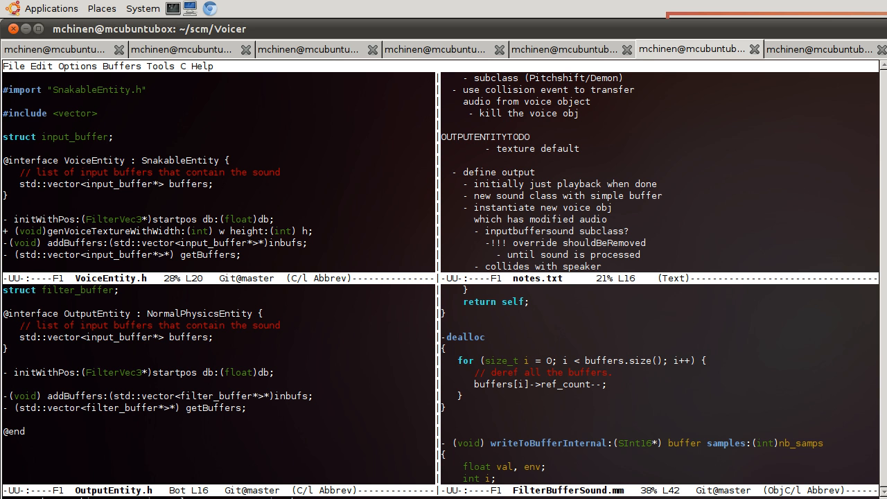
pyautogui.press('Left')
pyautogui.hotkey('alt', 'b')
pyautogui.hotkey('alt', 'b')
pyautogui.hotkey('alt', 'b')
pyautogui.press('BackSpace')
pyautogui.press('BackSpace')
pyautogui.press('BackSpace')
pyautogui.write('filter_')
pyautogui.hotkey('ctrl', 'x')
pyautogui.hotkey('ctrl', 's')
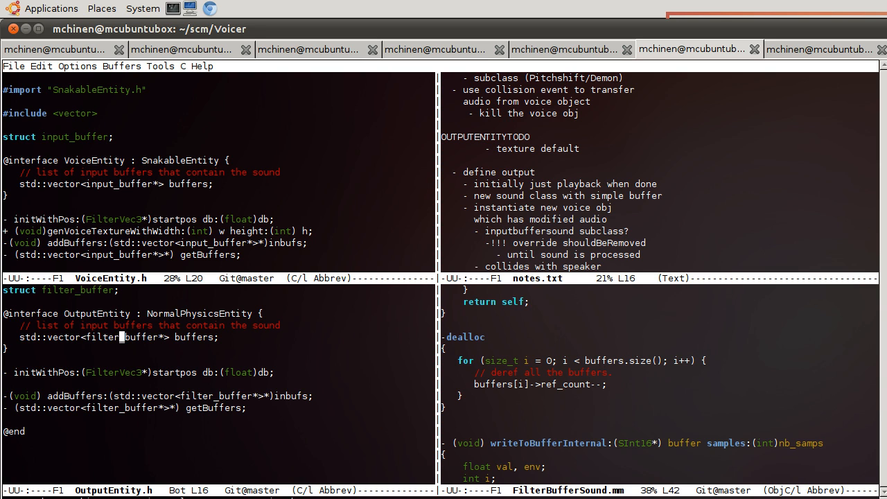
# Step: Move to the lower window and start switching its buffer to OutputEntity.mm
pyautogui.hotkey('ctrl', 'x')
pyautogui.press('o')
pyautogui.hotkey('ctrl', 'x')
pyautogui.press('o')
pyautogui.hotkey('alt', 'x')
# Step: Delete the nodeDb = db; line and its leftover blank line from initWithPos, then save OutputEntity.mm
pyautogui.press('Return')
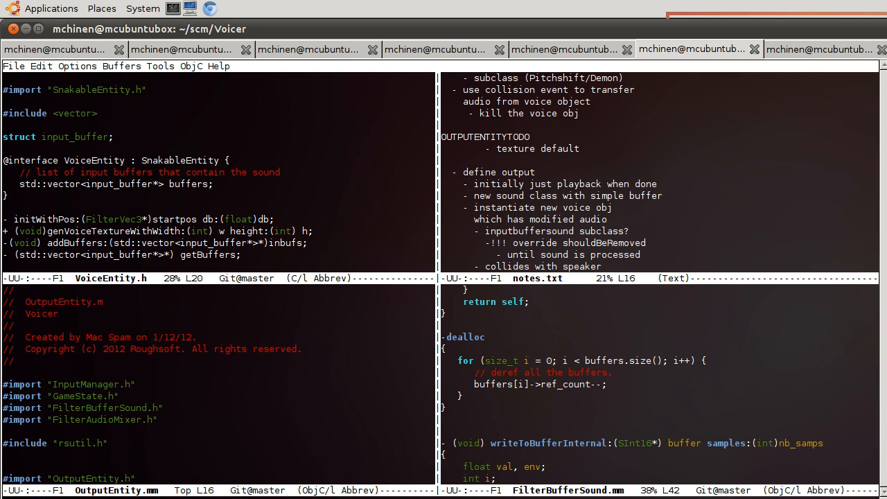
pyautogui.hotkey('ctrl', 's')
pyautogui.write('nodeD')
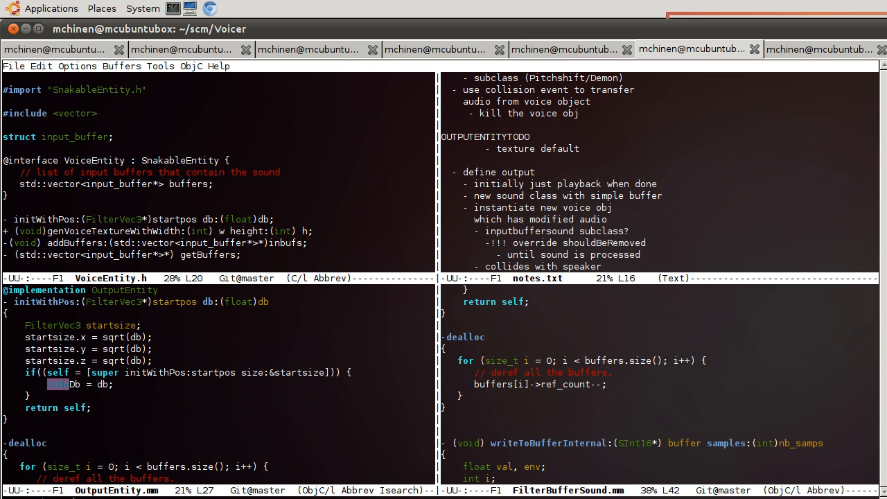
pyautogui.press('Return')
pyautogui.press('Up')
pyautogui.press('Up')
pyautogui.press('Down')
pyautogui.press('Down')
pyautogui.hotkey('ctrl', 'a')
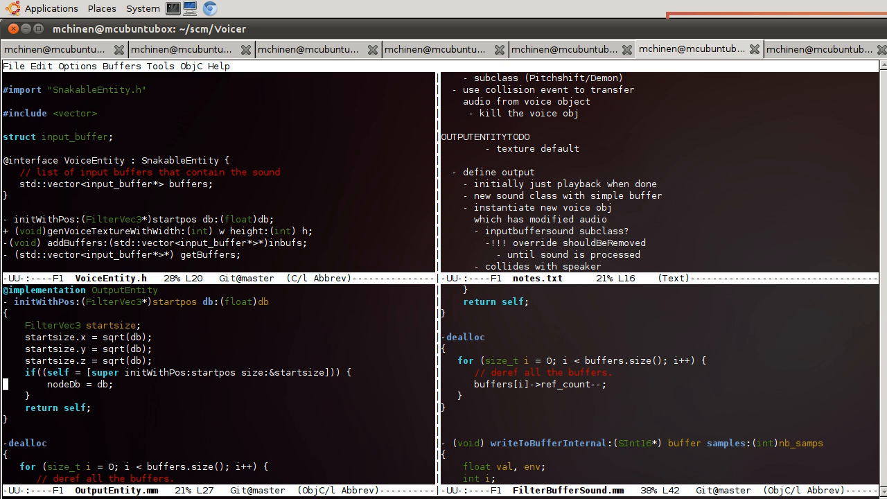
pyautogui.hotkey('ctrl', 'k')
pyautogui.hotkey('ctrl', 'k')
pyautogui.hotkey('ctrl', 'x')
pyautogui.hotkey('ctrl', 's')
# Step: Search down to the PlayNow call and entitySounds line, then return to initWithPos
pyautogui.press('Up')
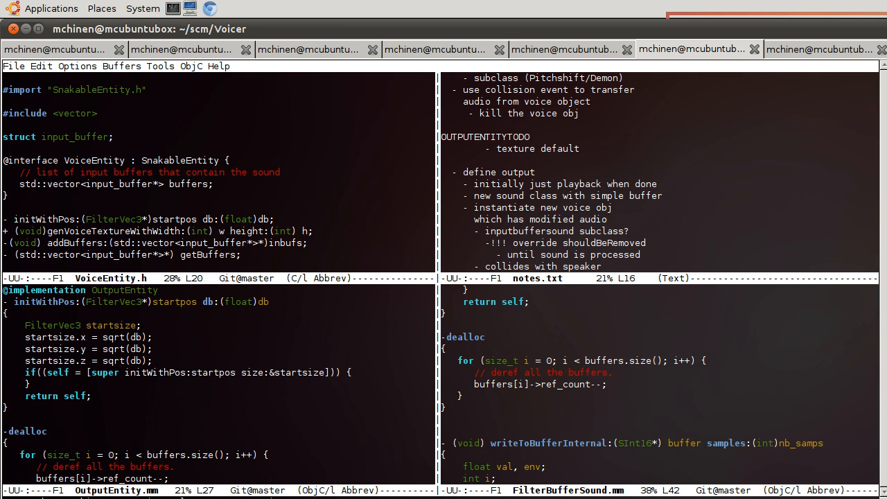
pyautogui.hotkey('ctrl', 's')
pyautogui.write('ne')
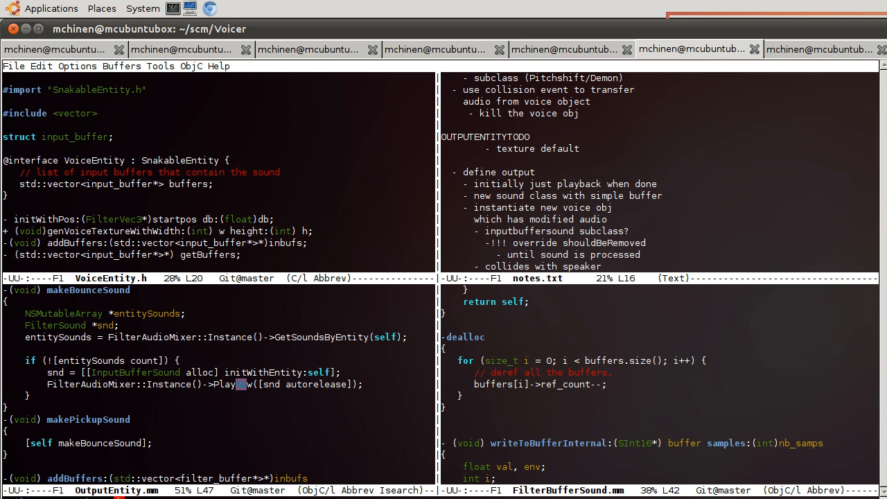
pyautogui.press('Up')
pyautogui.press('Up')
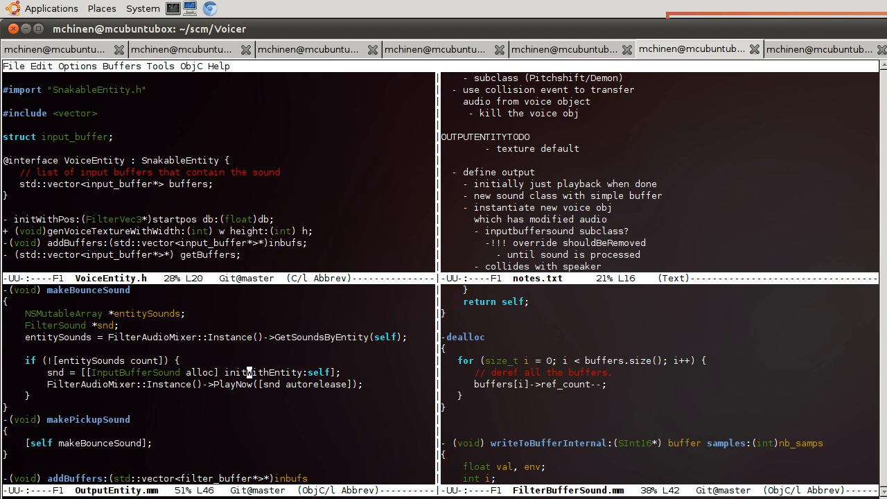
pyautogui.press('Up')
pyautogui.press('Up')
pyautogui.press('Up')
pyautogui.press('Up')
pyautogui.press('pageup')
# Step: Switch to OutputEntity.h and change the #import from NormalPhysicsEntity to SnakableEntity
pyautogui.press('Tab')
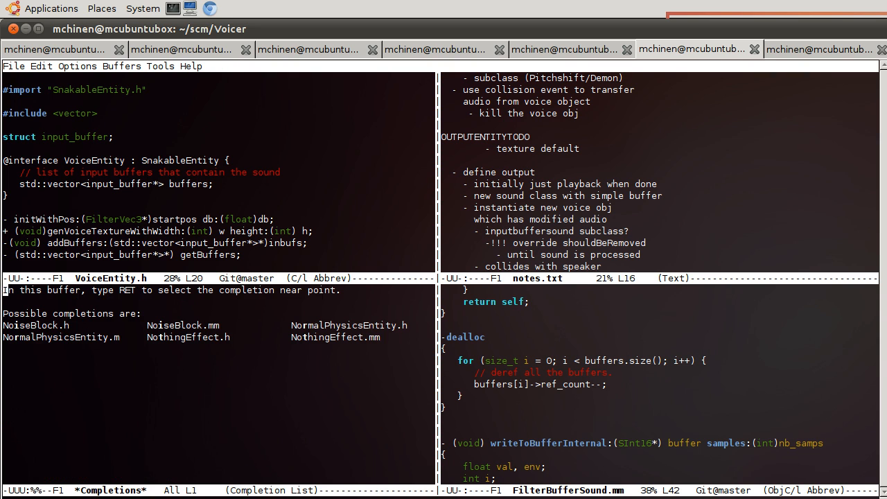
pyautogui.write('Ou')
pyautogui.press('Tab')
pyautogui.press('Return')
pyautogui.press('Up')
pyautogui.press('Up')
pyautogui.press('Up')
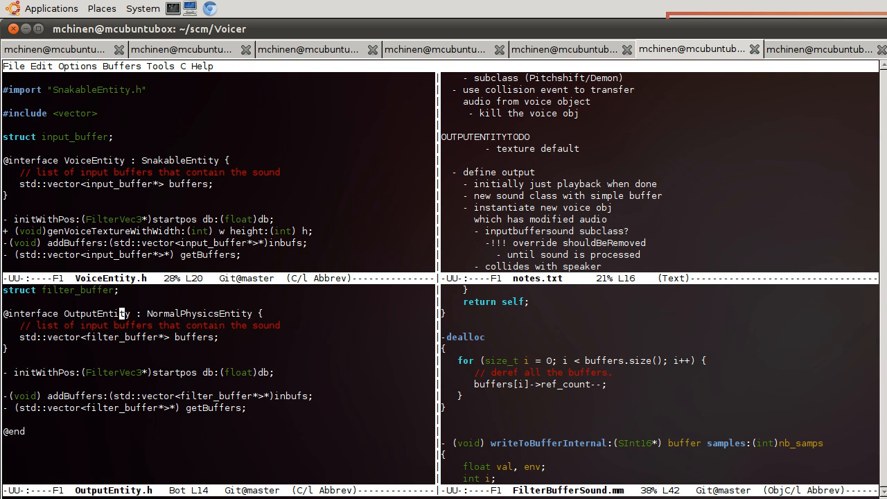
pyautogui.press('Up')
pyautogui.press('Up')
pyautogui.press('Up')
pyautogui.press('Up')
pyautogui.press('Up')
pyautogui.press('Right')
pyautogui.press('Right')
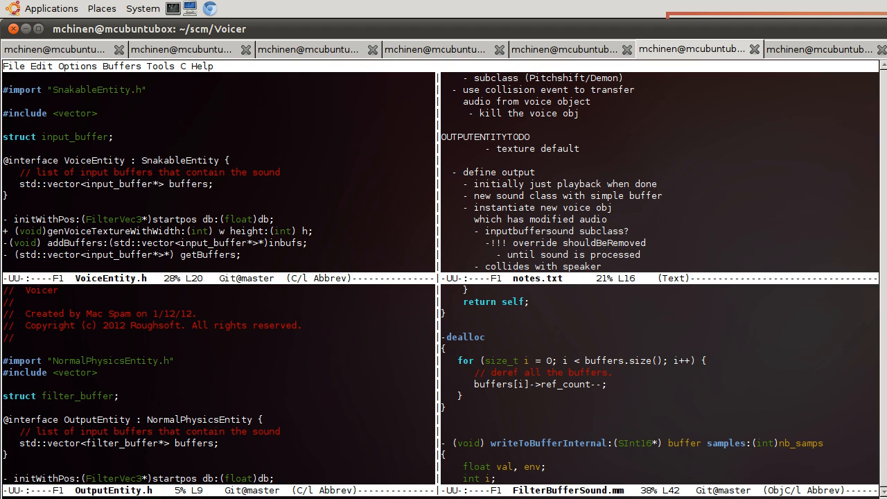
pyautogui.press('Delete')
pyautogui.press('Delete')
pyautogui.press('Delete')
pyautogui.press('Delete')
pyautogui.press('Delete')
pyautogui.press('Delete')
pyautogui.write('S')
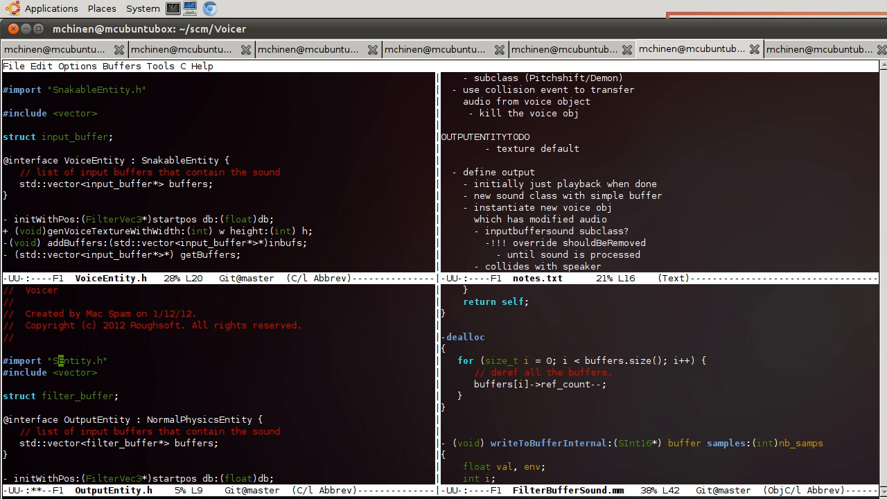
pyautogui.write('nakable')
pyautogui.press('Down')
pyautogui.press('Down')
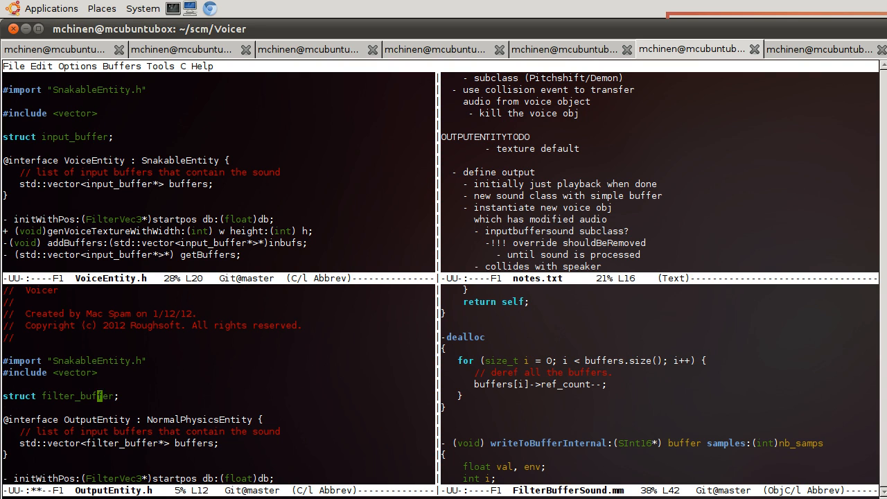
pyautogui.press('Down')
pyautogui.press('Down')
pyautogui.press('Down')
pyautogui.press('Up')
pyautogui.press('Up')
pyautogui.hotkey('alt', 'f')
pyautogui.hotkey('alt', 'f')
pyautogui.hotkey('alt', 'f')
pyautogui.press('Right')
pyautogui.press('Delete')
pyautogui.press('Delete')
pyautogui.press('Delete')
pyautogui.press('Delete')
pyautogui.press('Delete')
pyautogui.press('Delete')
pyautogui.press('Delete')
pyautogui.press('Delete')
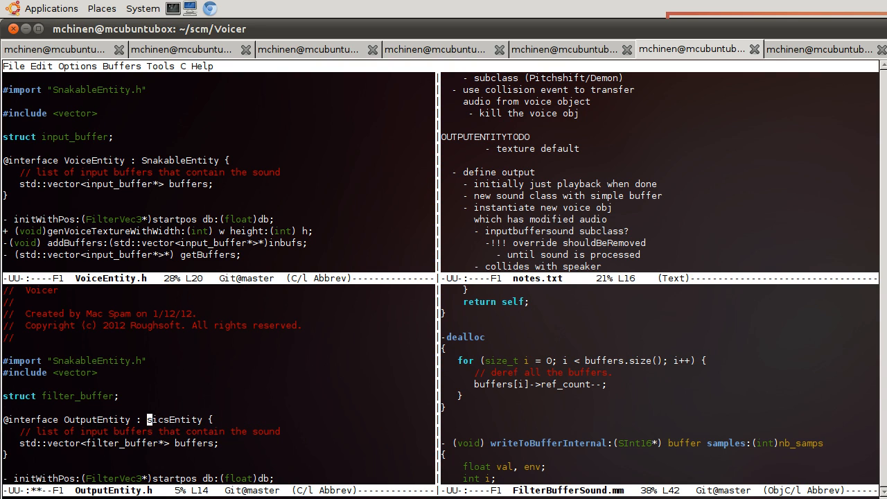
pyautogui.press('Delete')
pyautogui.press('Delete')
pyautogui.press('Delete')
pyautogui.write('Snakab')
pyautogui.write('le')
pyautogui.hotkey('ctrl', 'x')
pyautogui.hotkey('ctrl', 's')
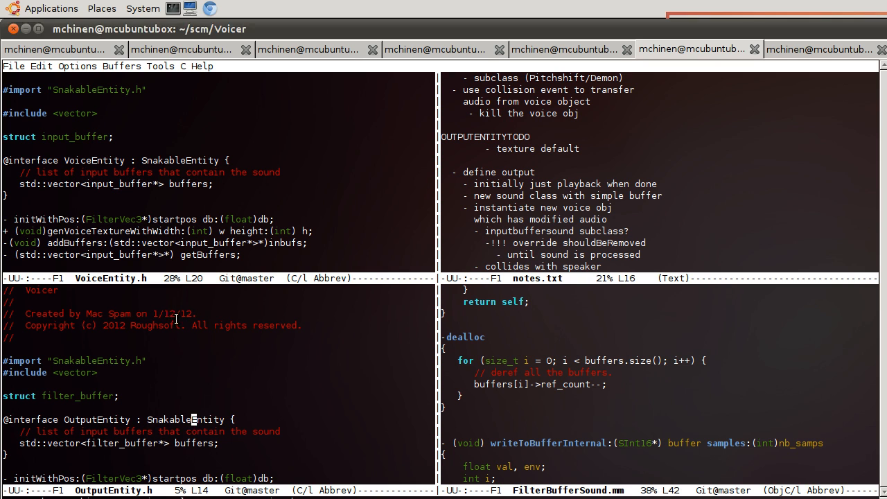
pyautogui.hotkey('alt', 'Tab')
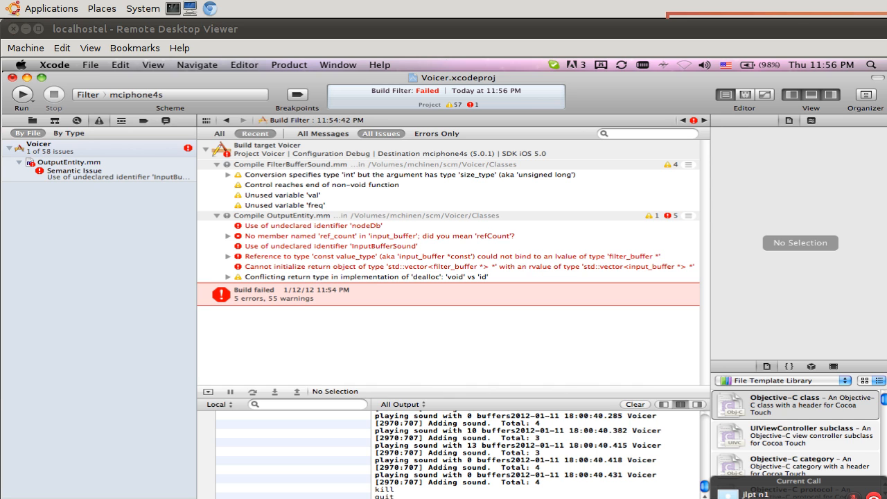
# Step: Select the newest build log showing 1 InputBufferSound error and 56 warnings
pyautogui.click(165, 120)
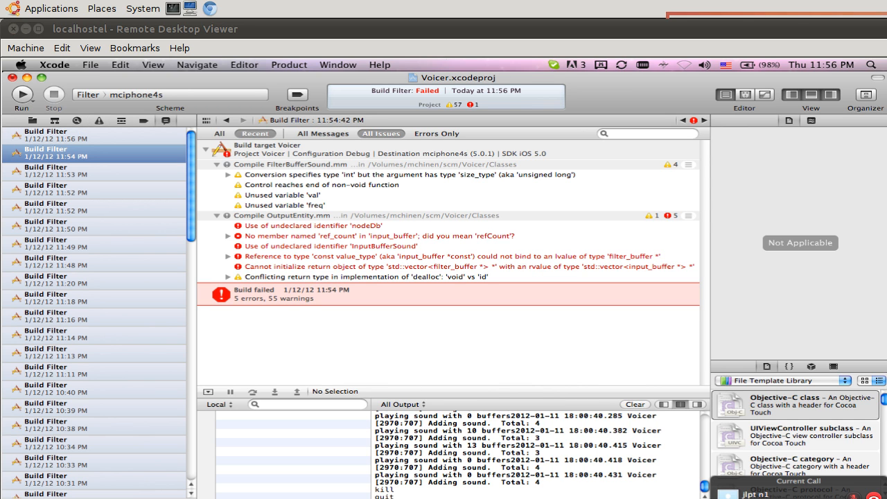
pyautogui.press('Up')
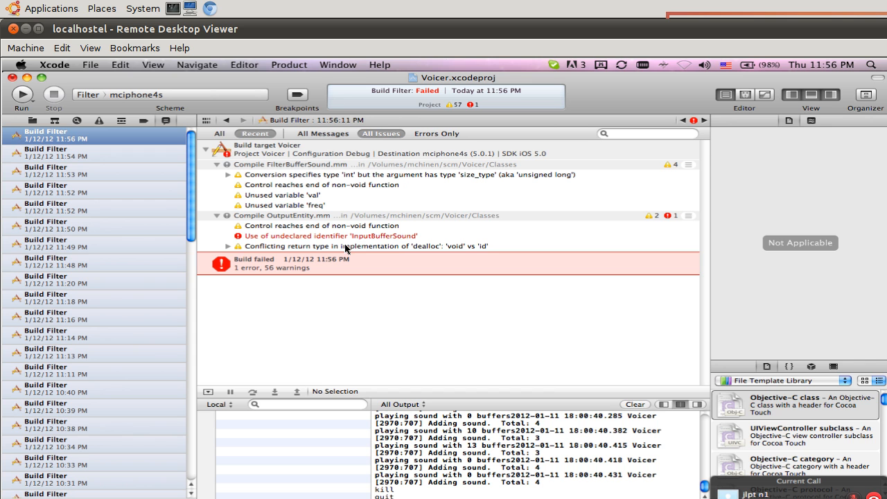
# Step: Return to Emacs and flip between VoiceEntity.h and OutputEntity.h to compare the headers
pyautogui.hotkey('alt', 'Tab')
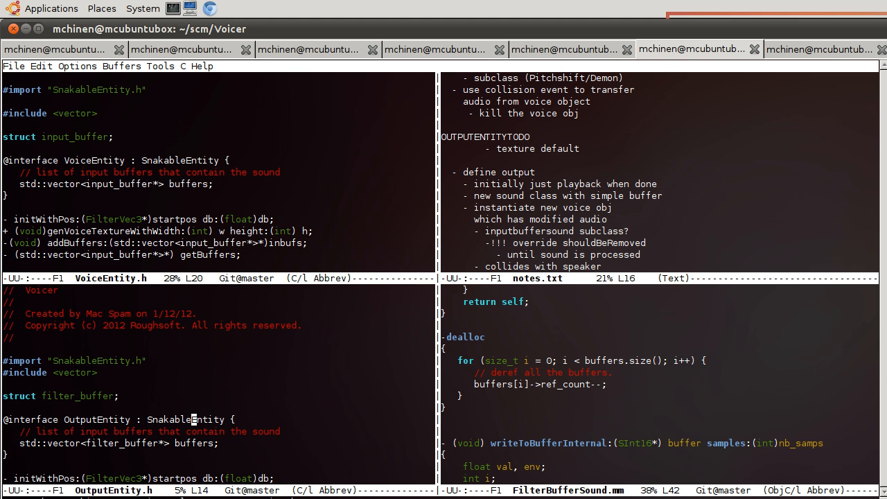
pyautogui.hotkey('ctrl', 'x')
pyautogui.press('b')
pyautogui.hotkey('ctrl', 'x')
pyautogui.press('b')
pyautogui.press('Return')
pyautogui.press('Down')
pyautogui.press('Down')
pyautogui.press('Down')
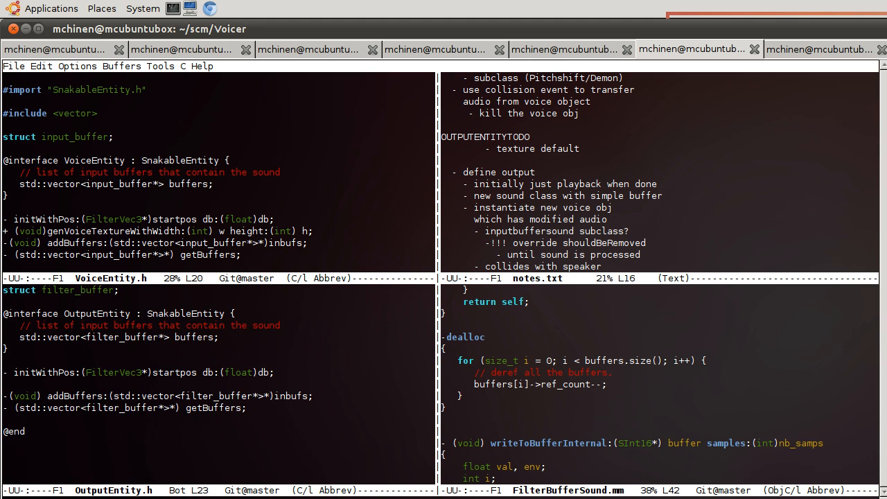
# Step: Switch the buffer to OutputEntity.mm and go to its imports at the top
pyautogui.hotkey('ctrl', 'x')
pyautogui.press('b')
pyautogui.press('Return')
pyautogui.hotkey('ctrl', 'x')
pyautogui.press('b')
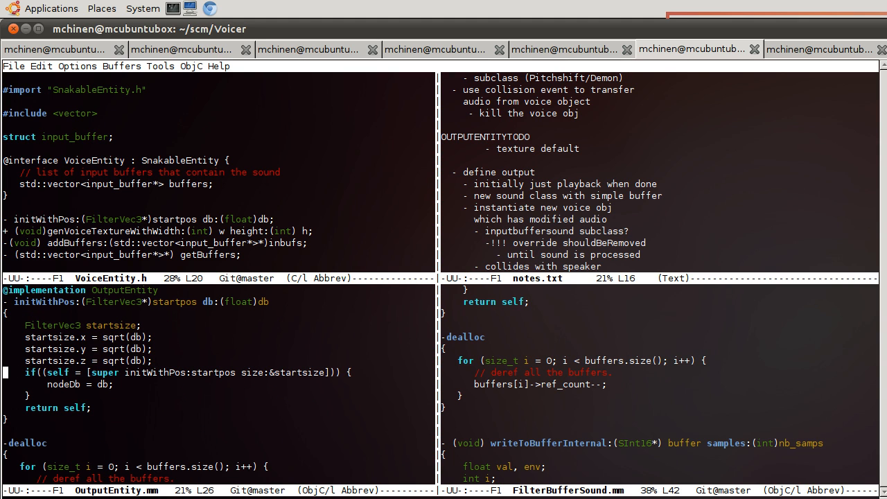
pyautogui.press('Up')
pyautogui.press('Up')
pyautogui.press('Up')
pyautogui.press('Up')
pyautogui.press('Up')
pyautogui.press('Up')
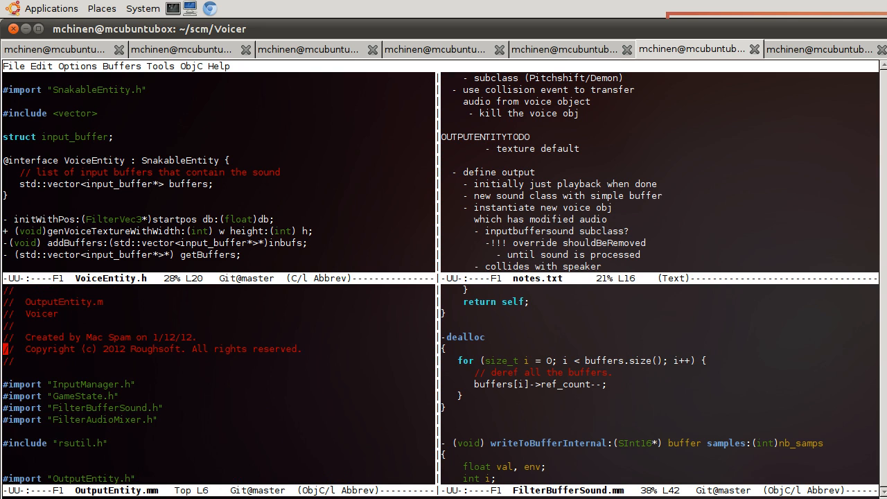
# Step: Rename the InputBufferSound allocation in makeBounceSound to OutputBufferSound and save OutputEntity.mm
pyautogui.press('Down')
pyautogui.press('Down')
pyautogui.press('Down')
pyautogui.hotkey('ctrl', 's')
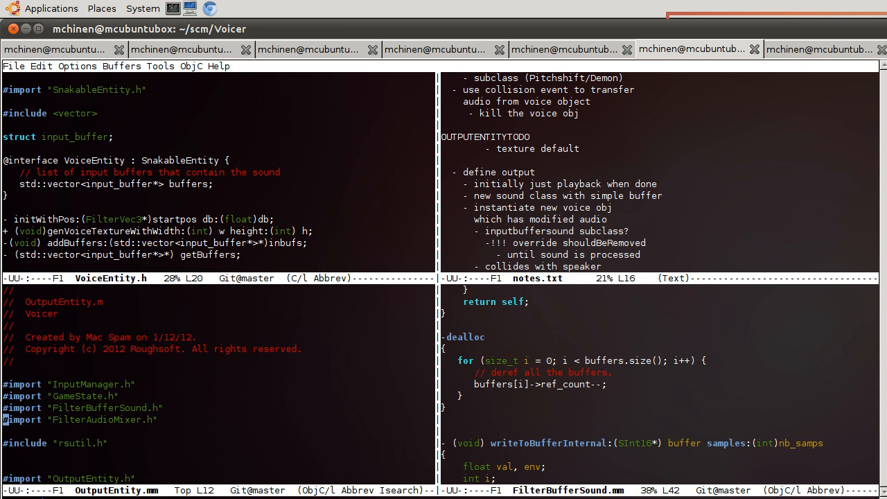
pyautogui.write('inputb')
pyautogui.press('Return')
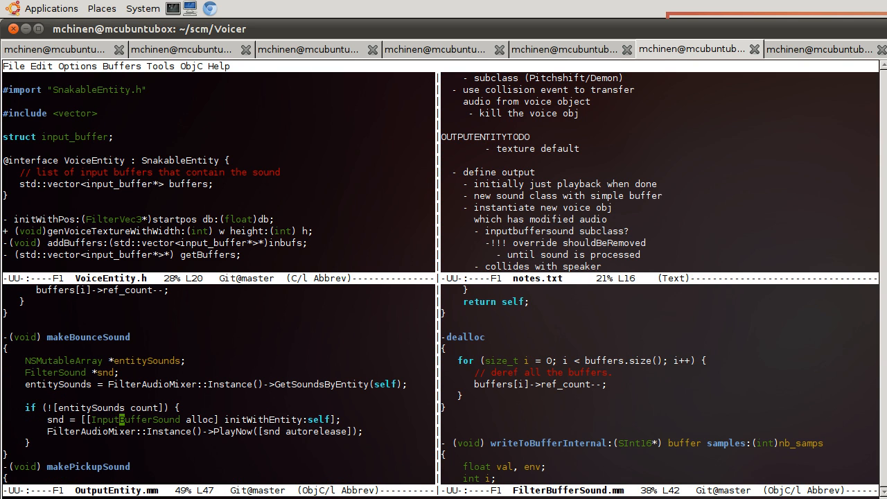
pyautogui.press('Right')
pyautogui.press('Right')
pyautogui.press('Right')
pyautogui.press('BackSpace')
pyautogui.press('BackSpace')
pyautogui.press('BackSpace')
pyautogui.write('Output')
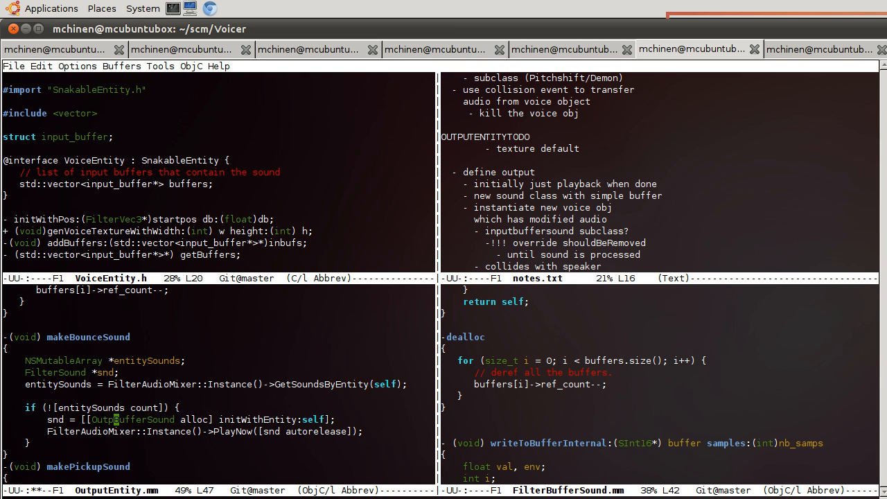
pyautogui.hotkey('ctrl', 'x')
pyautogui.hotkey('ctrl', 's')
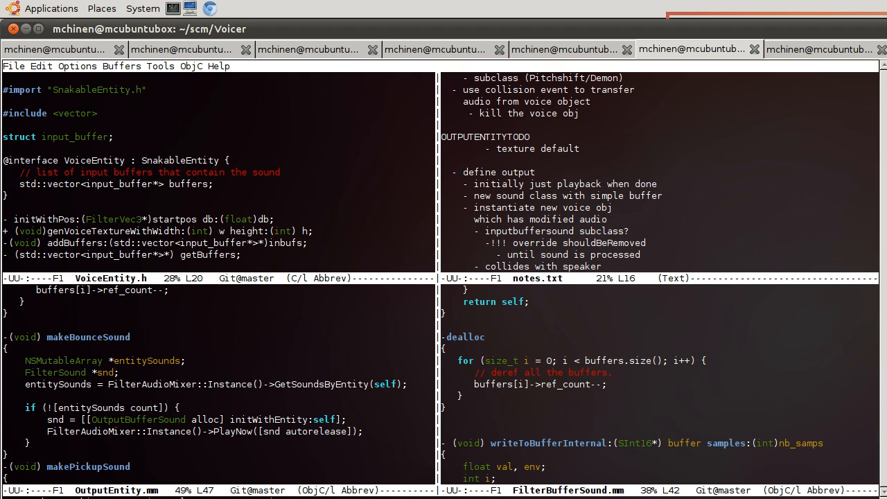
pyautogui.hotkey('alt', 'f')
pyautogui.hotkey('alt', 'f')
pyautogui.hotkey('alt', 'f')
pyautogui.hotkey('alt', 'f')
pyautogui.hotkey('alt', 'f')
pyautogui.hotkey('alt', 'f')
pyautogui.hotkey('ctrl', 'f')
pyautogui.hotkey('ctrl', 'f')
pyautogui.hotkey('ctrl', 'f')
pyautogui.press('Up')
pyautogui.press('Up')
pyautogui.press('Down')
pyautogui.press('Down')
pyautogui.press('Up')
pyautogui.press('Up')
pyautogui.press('Up')
pyautogui.press('Up')
pyautogui.press('Up')
pyautogui.press('Up')
pyautogui.press('Down')
pyautogui.press('Down')
pyautogui.press('Down')
pyautogui.press('Down')
pyautogui.press('Down')
# Step: Change the OutputBufferSound allocation on line 47 to FilterBufferSound and save OutputEntity.mm
pyautogui.hotkey('alt', 'f')
pyautogui.hotkey('alt', 'f')
pyautogui.hotkey('alt', 'f')
pyautogui.hotkey('alt', 'f')
pyautogui.hotkey('alt', 'f')
pyautogui.press('Down')
pyautogui.press('Left')
pyautogui.press('Home')
pyautogui.hotkey('alt', 'f')
pyautogui.hotkey('alt', 'f')
pyautogui.hotkey('alt', 'f')
pyautogui.press('Right')
pyautogui.press('Right')
pyautogui.press('Delete')
pyautogui.press('Delete')
pyautogui.press('Delete')
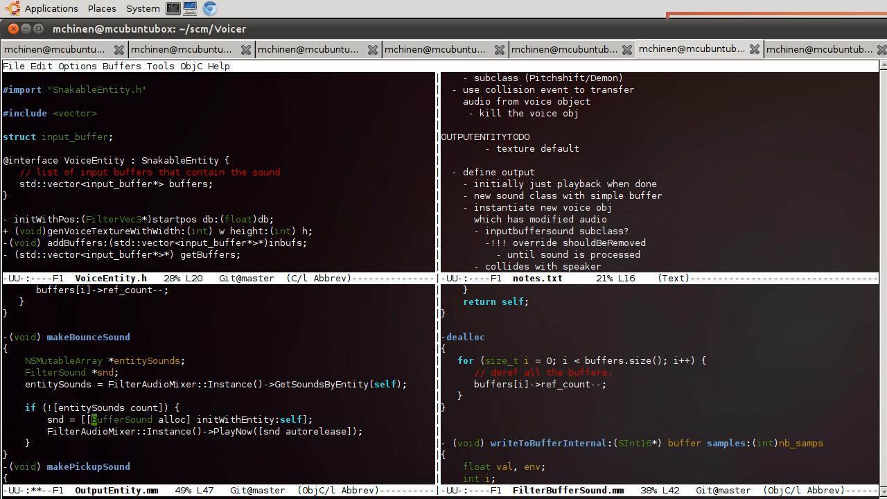
pyautogui.write('Filter')
pyautogui.hotkey('ctrl', 'x')
pyautogui.hotkey('ctrl', 's')
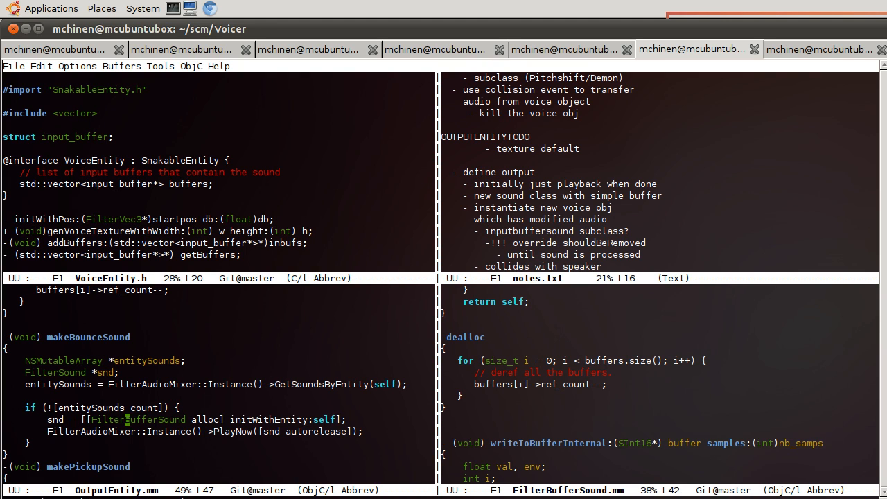
# Step: Review makeBounceSound, then move to the FilterBufferSound.mm window
pyautogui.press('Up')
pyautogui.press('Up')
pyautogui.press('Up')
pyautogui.press('Down')
pyautogui.press('Down')
pyautogui.press('Down')
pyautogui.press('Up')
pyautogui.press('Up')
pyautogui.press('Up')
pyautogui.press('Down')
pyautogui.press('Down')
pyautogui.hotkey('ctrl', 'x')
pyautogui.press('o')
pyautogui.hotkey('ctrl', 'x')
pyautogui.press('o')
# Step: Read through writeToBufferInternal to the end of FilterBufferSound.mm, then move to the VoiceEntity.h window
pyautogui.press('Down')
pyautogui.press('Down')
pyautogui.press('Down')
pyautogui.press('Down')
pyautogui.press('Down')
pyautogui.press('Down')
pyautogui.press('Down')
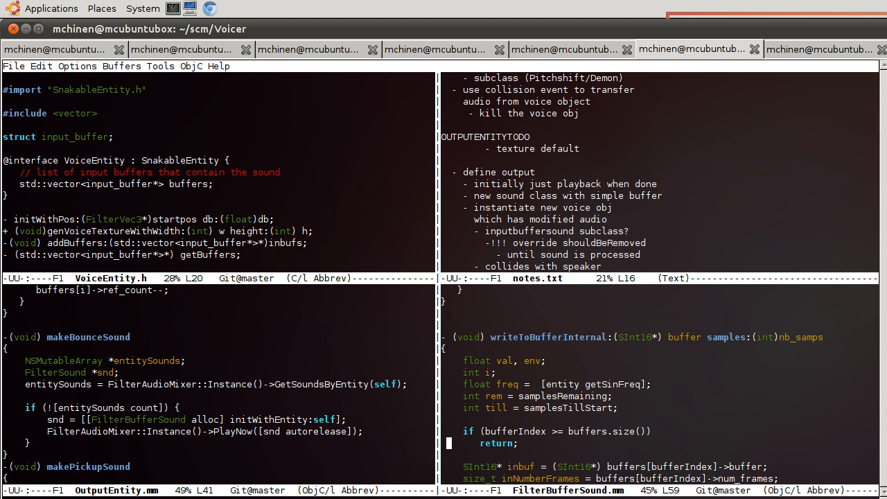
pyautogui.press('Down')
pyautogui.press('Down')
pyautogui.press('Down')
pyautogui.press('Down')
pyautogui.press('Down')
pyautogui.press('Down')
pyautogui.press('Down')
pyautogui.press('Down')
pyautogui.press('Down')
pyautogui.press('Down')
pyautogui.press('Down')
pyautogui.press('Down')
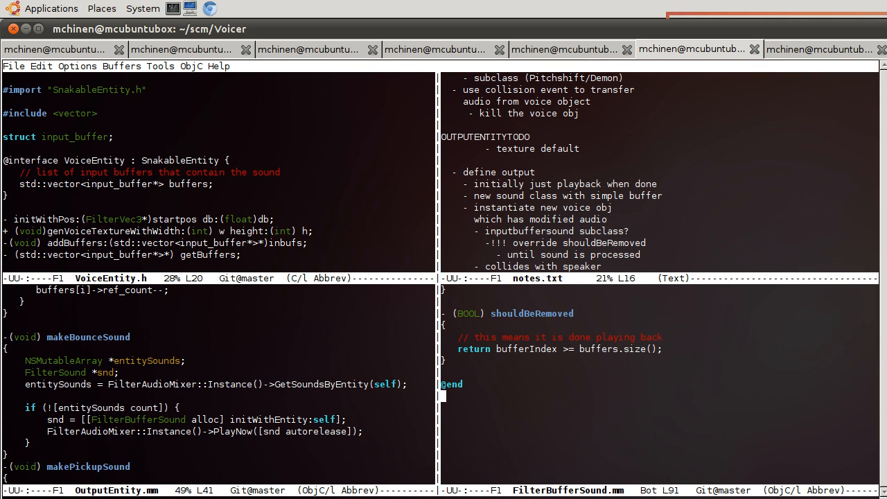
pyautogui.hotkey('ctrl', 'l')
pyautogui.press('Return')
pyautogui.press('Up')
pyautogui.press('Up')
pyautogui.press('Up')
pyautogui.press('Up')
pyautogui.press('Up')
pyautogui.press('Up')
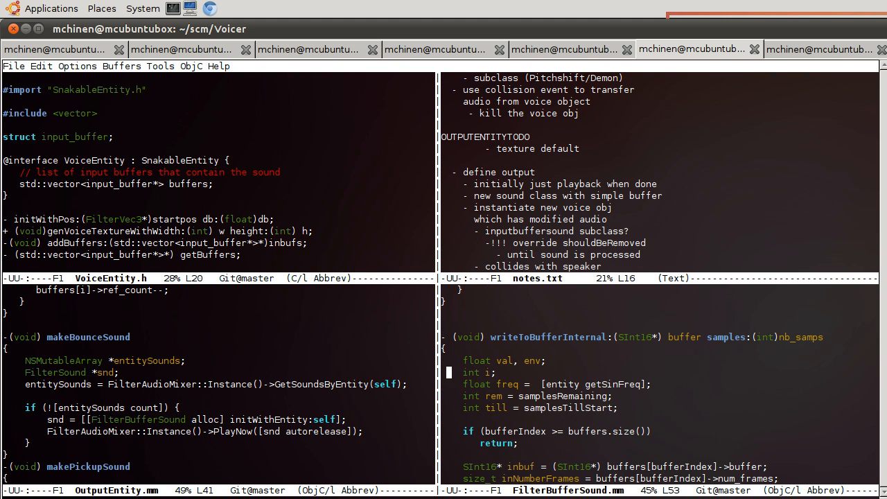
pyautogui.press('Up')
pyautogui.hotkey('ctrl', 'x')
pyautogui.press('o')
pyautogui.hotkey('ctrl', 'x')
pyautogui.press('o')
pyautogui.hotkey('ctrl', 'x')
pyautogui.press('o')
pyautogui.press('Down')
pyautogui.hotkey('alt', 'shift', '>')
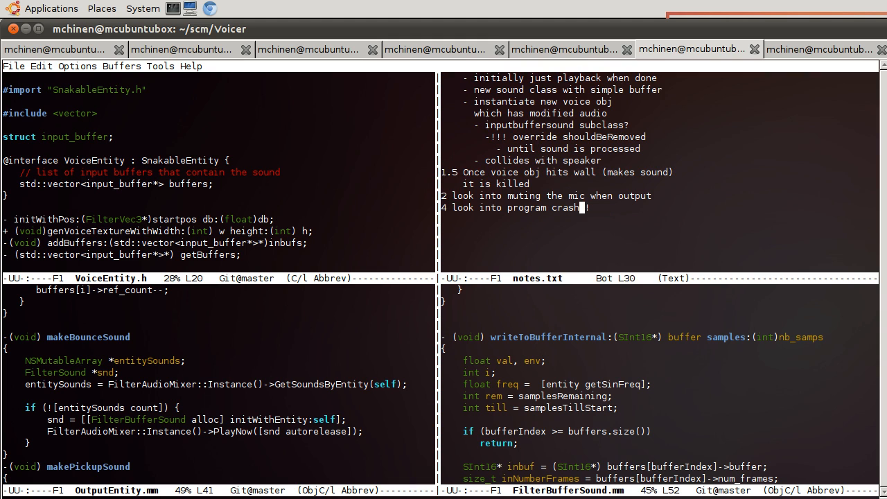
pyautogui.press('Up')
pyautogui.press('alt+shift+less')
pyautogui.press('Up')
pyautogui.press('Up')
pyautogui.hotkey('ctrl', 'e')
pyautogui.press('alt+shift+less')
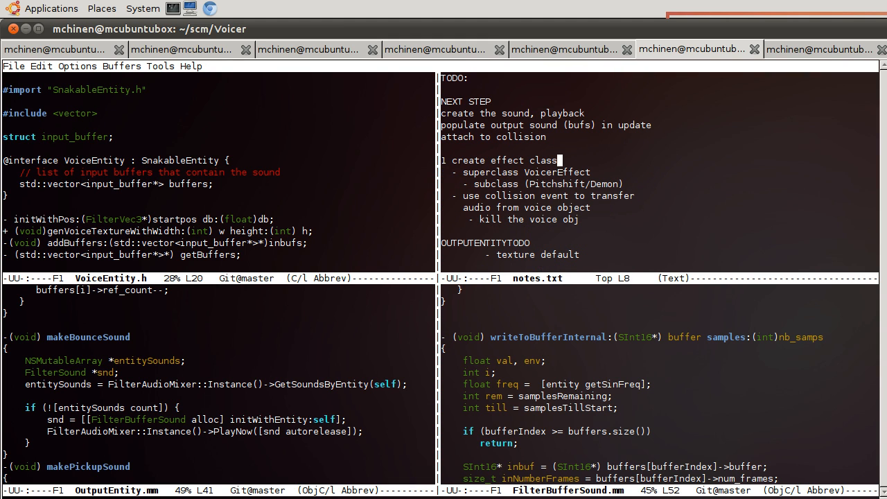
pyautogui.press('Down')
pyautogui.press('Down')
pyautogui.press('Down')
pyautogui.hotkey('alt', 'b')
pyautogui.hotkey('alt', 'b')
pyautogui.hotkey('alt', 'b')
pyautogui.press('Down')
pyautogui.press('Down')
pyautogui.press('Right')
pyautogui.press('Right')
pyautogui.press('Right')
pyautogui.press('Left')
pyautogui.press('Left')
# Step: Navigate notes.txt around the playback and populate output sound lines under NEXT STEP
pyautogui.press('Up')
pyautogui.press('Up')
pyautogui.press('Up')
pyautogui.press('Up')
pyautogui.press('Up')
pyautogui.press('Up')
pyautogui.press('Up')
pyautogui.press('Up')
pyautogui.press('Left')
pyautogui.press('Left')
pyautogui.hotkey('ctrl', 'a')
pyautogui.press('Left')
pyautogui.hotkey('alt', 'Tab')
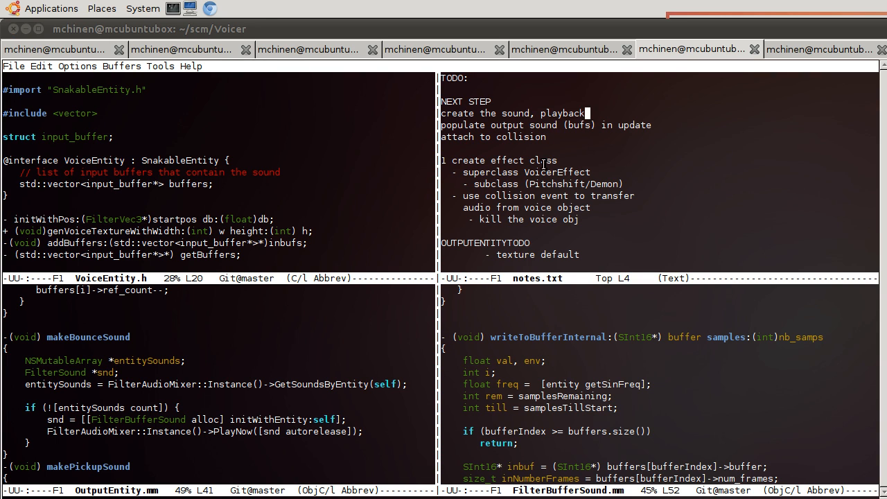
pyautogui.hotkey('alt', 'Tab')
pyautogui.press('Down')
pyautogui.press('Left')
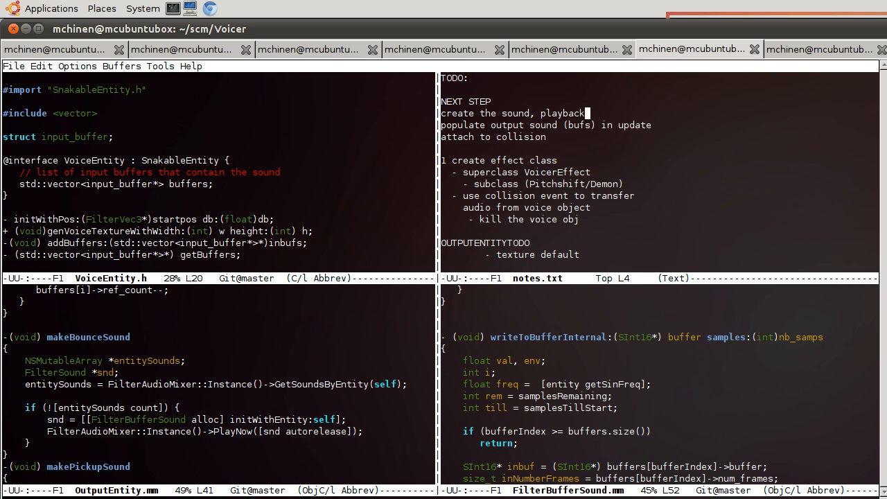
# Step: Cut the attach to collision line and paste it atop NEXT STEP as 'attach to collisions' with a blank line after
pyautogui.press('Down')
pyautogui.press('Down')
pyautogui.press('Up')
pyautogui.press('Up')
pyautogui.press('Down')
pyautogui.press('Down')
pyautogui.hotkey('ctrl', 'k')
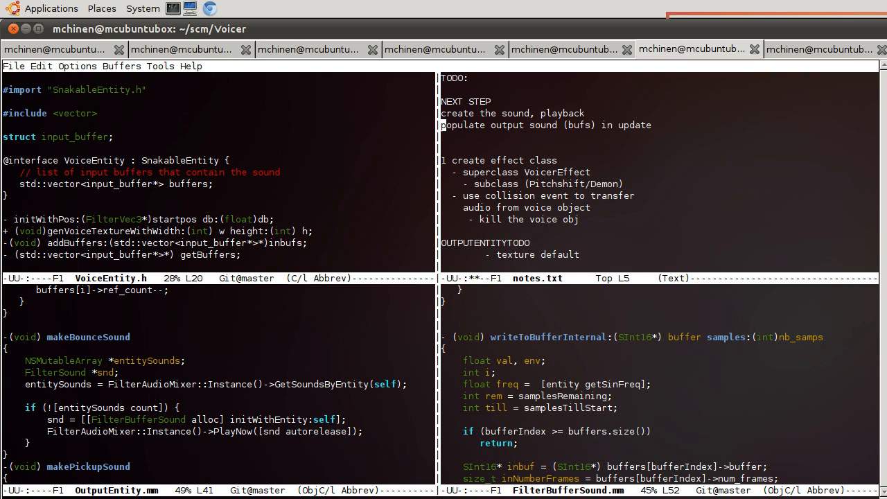
pyautogui.press('Up')
pyautogui.press('Up')
pyautogui.hotkey('ctrl', 'o')
pyautogui.hotkey('ctrl', 'y')
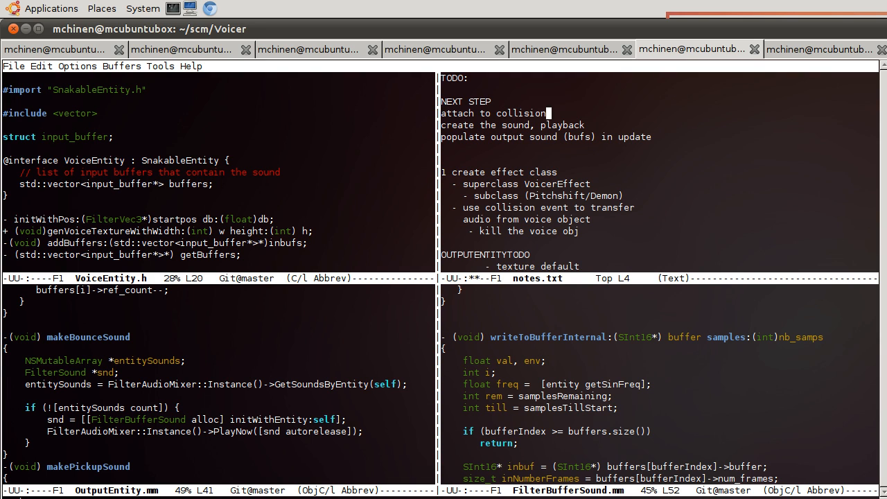
pyautogui.write('s')
pyautogui.press('Return')
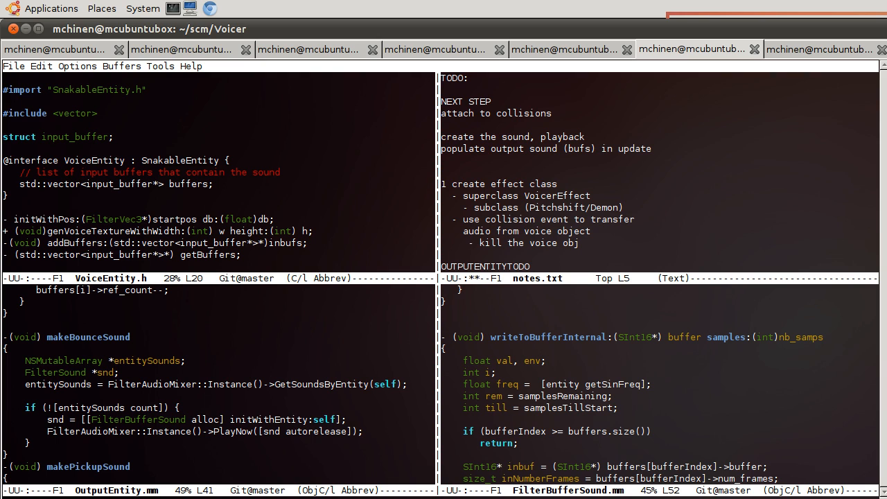
pyautogui.press('Down')
pyautogui.press('Down')
pyautogui.press('Down')
pyautogui.press('Down')
# Step: Kill the '1 create effect class' block, the OUTPUTENTITYTODO heading and the texture default note
pyautogui.press('Return')
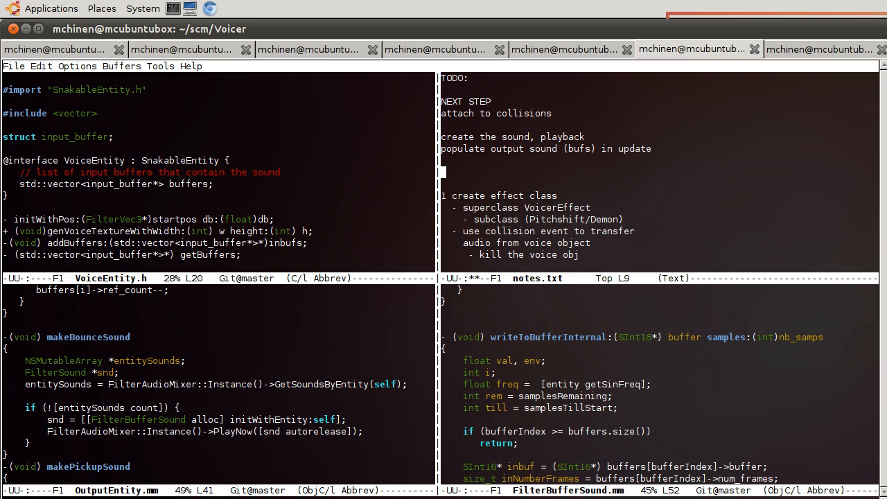
pyautogui.hotkey('ctrl', 'd')
pyautogui.hotkey('ctrl', 'k')
pyautogui.hotkey('ctrl', 'k')
pyautogui.hotkey('ctrl', 'k')
pyautogui.hotkey('ctrl', 'k')
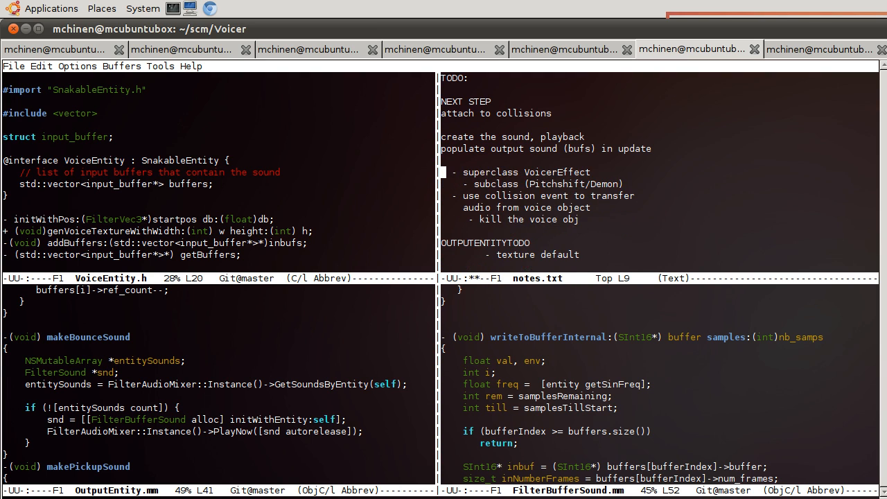
pyautogui.hotkey('ctrl', 'k')
pyautogui.hotkey('ctrl', 'k')
pyautogui.hotkey('ctrl', 'k')
pyautogui.hotkey('ctrl', 'k')
pyautogui.hotkey('ctrl', 'k')
pyautogui.hotkey('ctrl', 'k')
pyautogui.hotkey('ctrl', 'k')
pyautogui.hotkey('ctrl', 'k')
pyautogui.hotkey('ctrl', 'k')
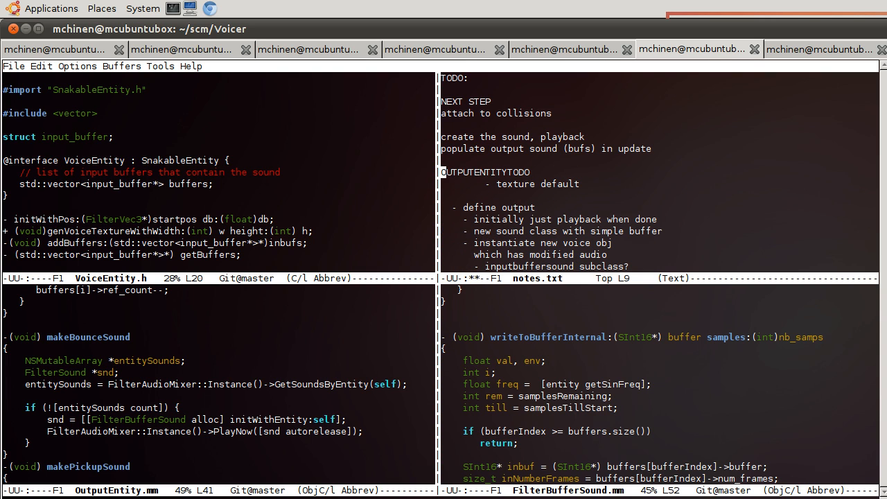
pyautogui.hotkey('ctrl', 'k')
pyautogui.hotkey('ctrl', 'k')
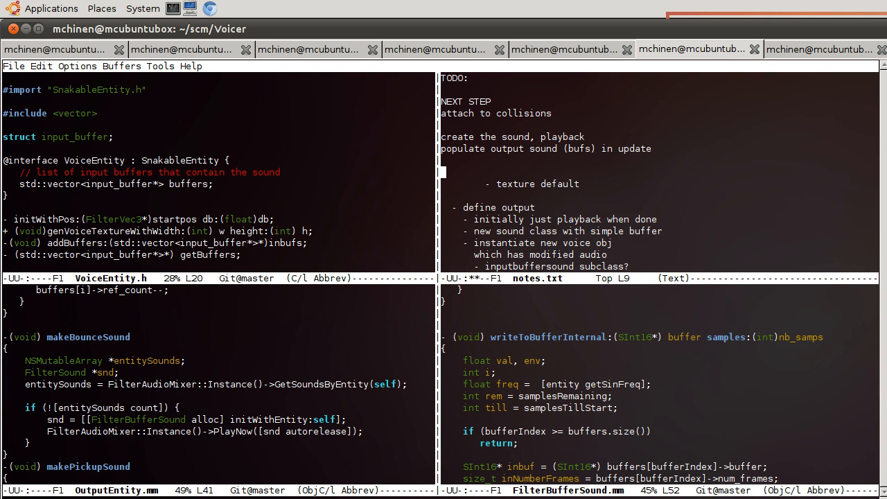
pyautogui.hotkey('ctrl', 'k')
pyautogui.hotkey('ctrl', 'k')
pyautogui.hotkey('ctrl', 'k')
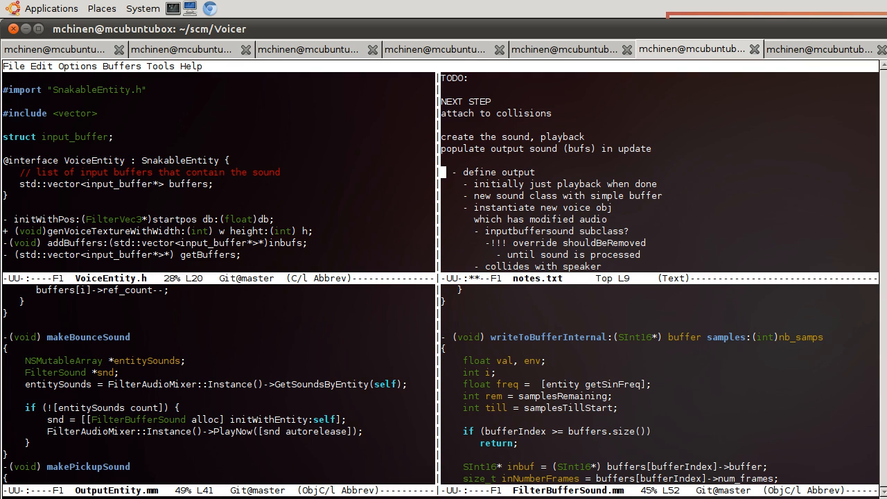
# Step: Under 'define output', kill the playback, new sound class and instantiate new voice obj items
pyautogui.press('Down')
pyautogui.hotkey('ctrl', 'k')
pyautogui.hotkey('ctrl', 'k')
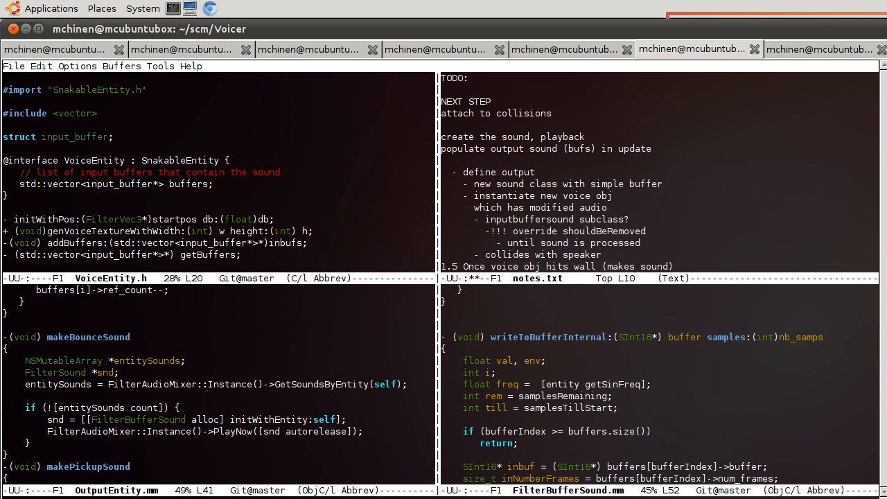
pyautogui.hotkey('ctrl', 'k')
pyautogui.hotkey('ctrl', 'k')
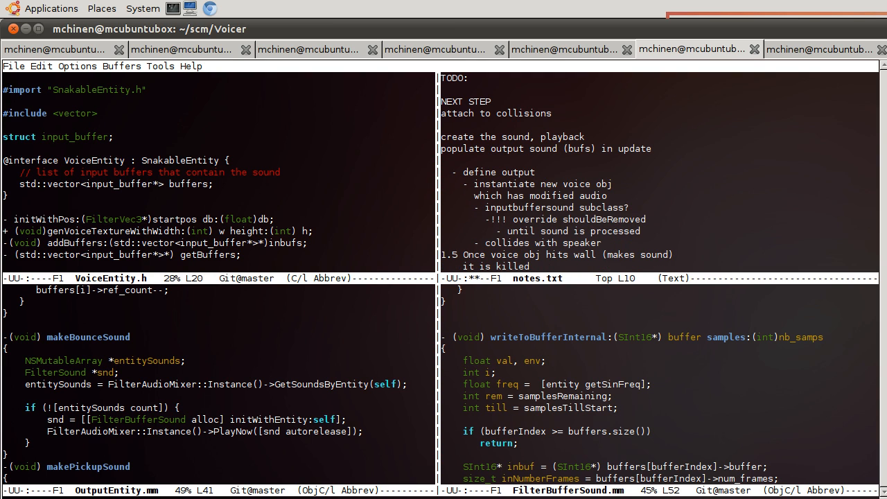
pyautogui.hotkey('ctrl', 'k')
pyautogui.hotkey('ctrl', 'y')
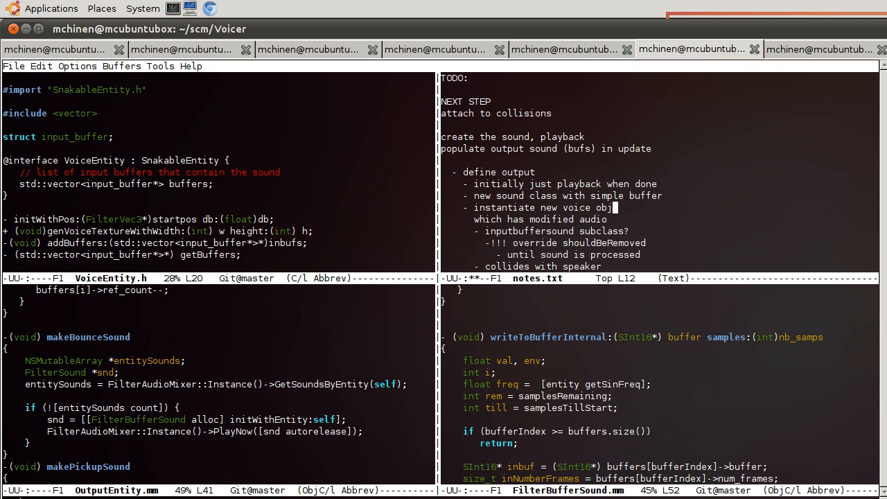
pyautogui.press('Up')
pyautogui.press('Up')
pyautogui.press('Up')
pyautogui.hotkey('ctrl', 'a')
pyautogui.hotkey('ctrl', 'k')
pyautogui.hotkey('ctrl', 'k')
pyautogui.hotkey('ctrl', 'k')
pyautogui.hotkey('ctrl', 'k')
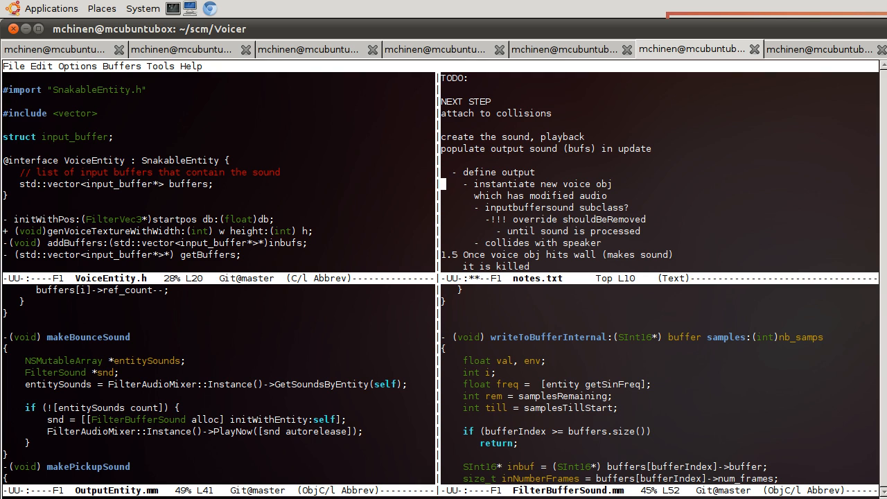
pyautogui.hotkey('ctrl', 'k')
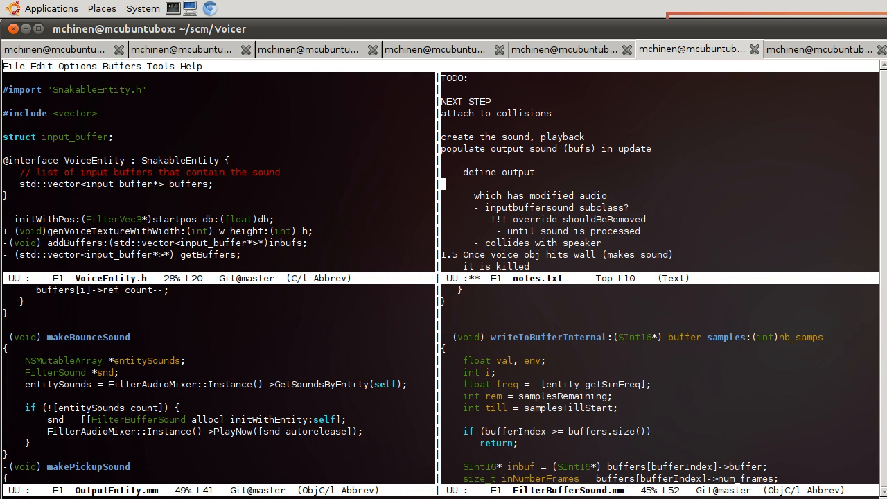
pyautogui.hotkey('ctrl', 'k')
pyautogui.hotkey('ctrl', 'k')
pyautogui.hotkey('ctrl', 'k')
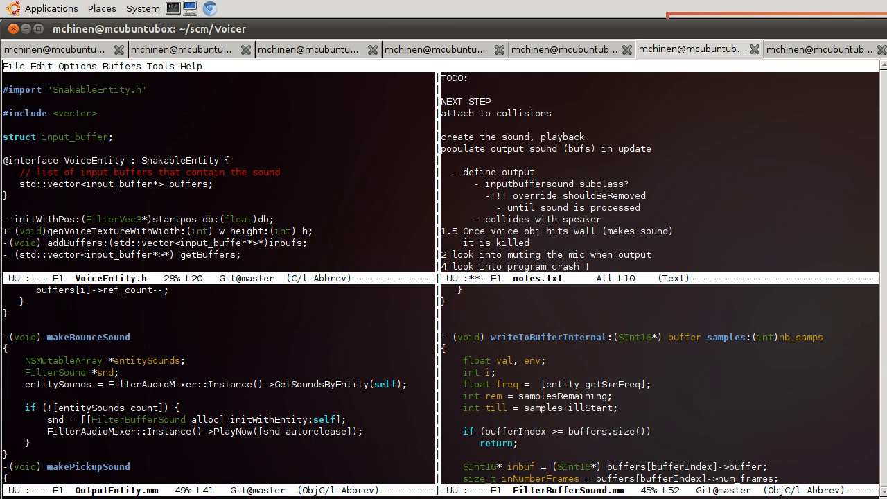